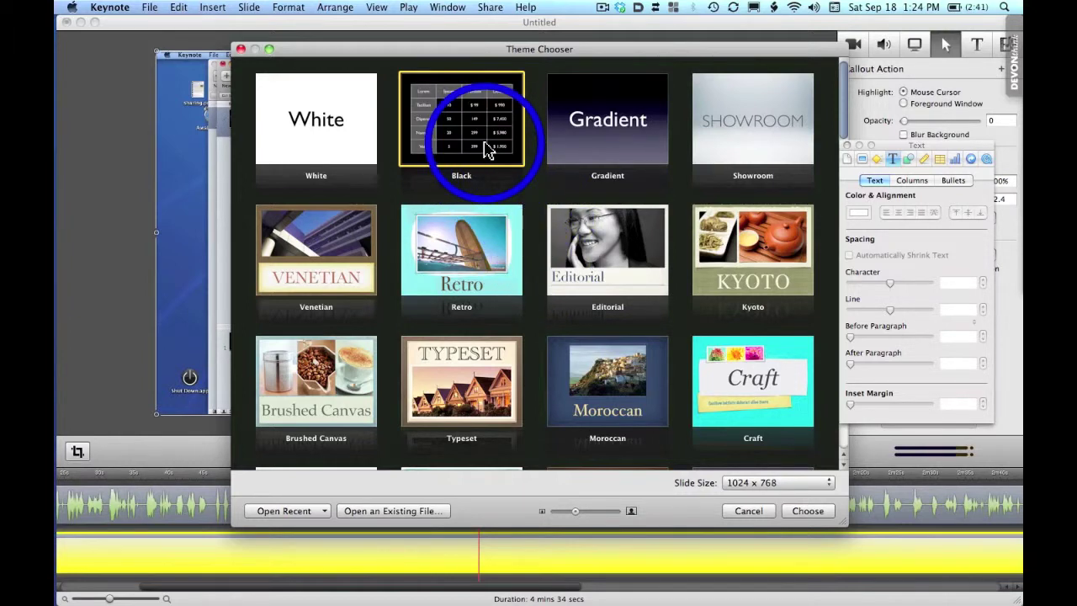
Step: Create a new presentation from the Black theme in the Theme Chooser
double_click(485, 150)
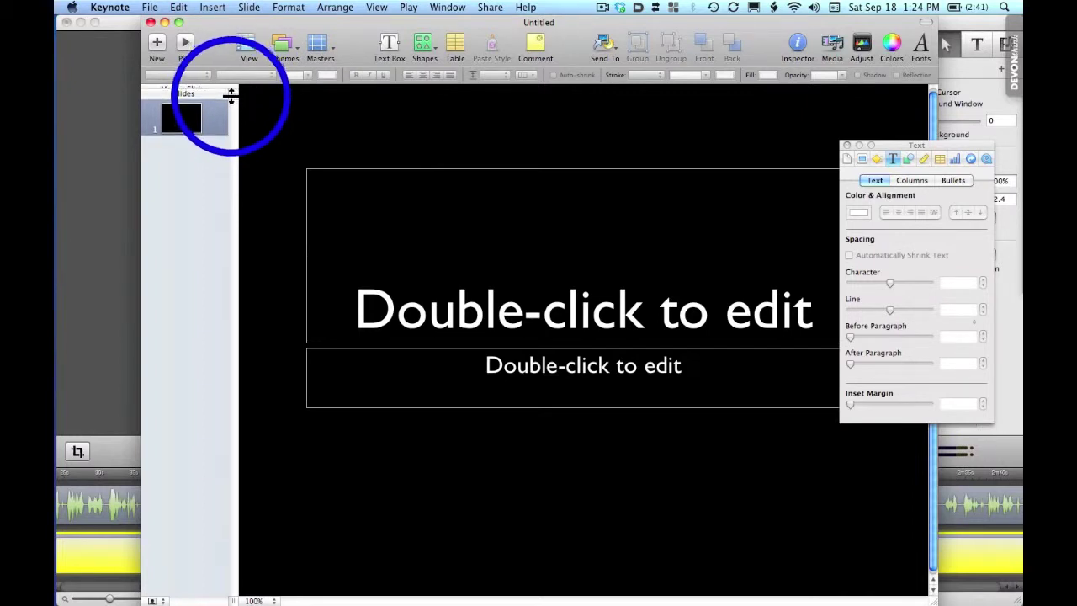
Step: Show the master slides, delete the Photo and Title & Bullets masters, and move Blank to the top
drag(233, 89, 223, 455)
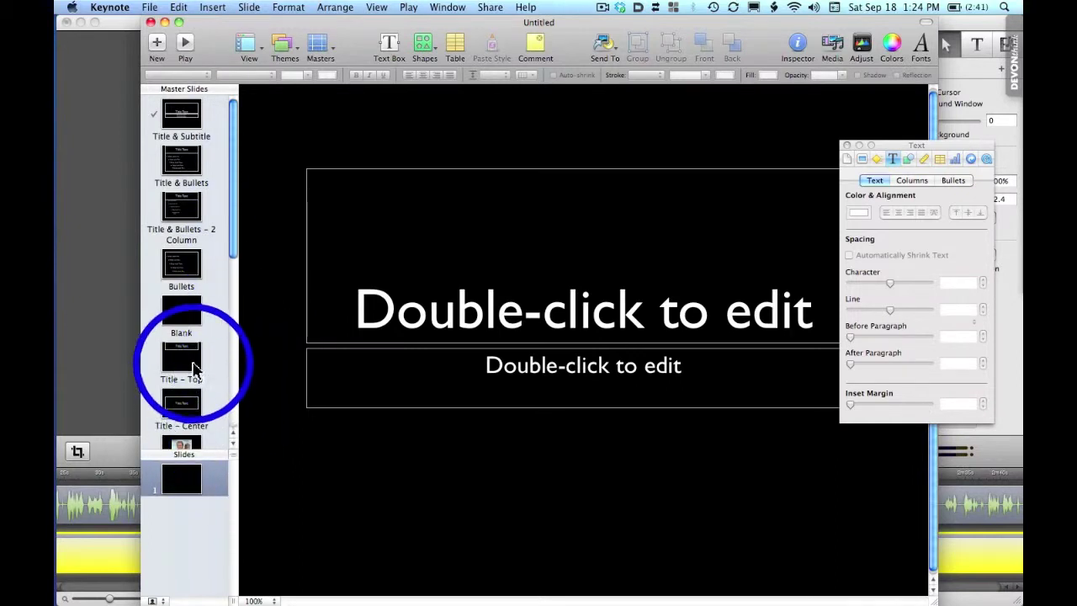
scroll(194, 362, down, 5)
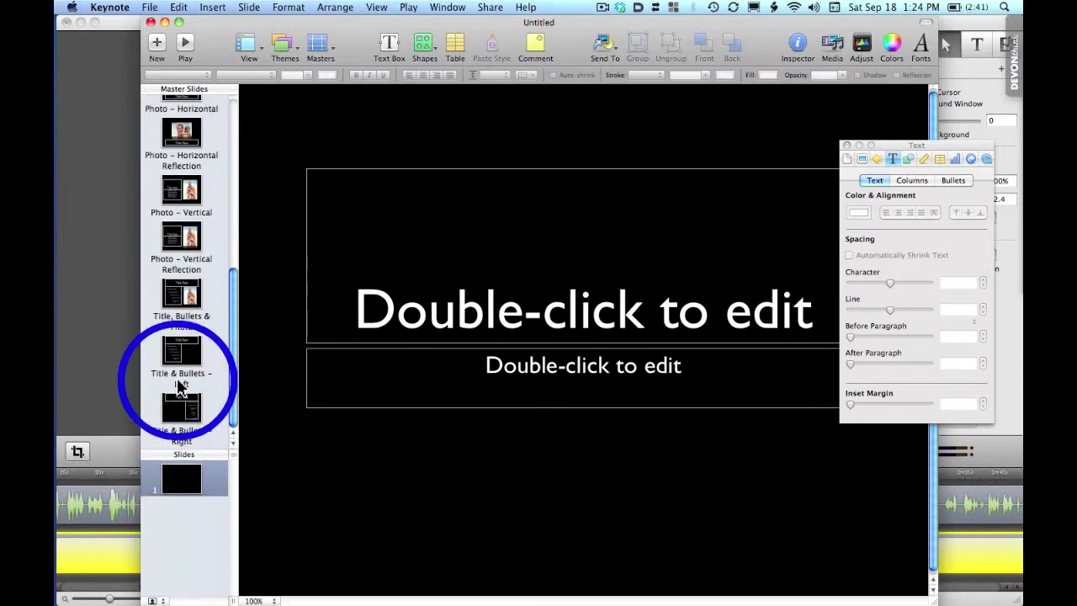
click(181, 410)
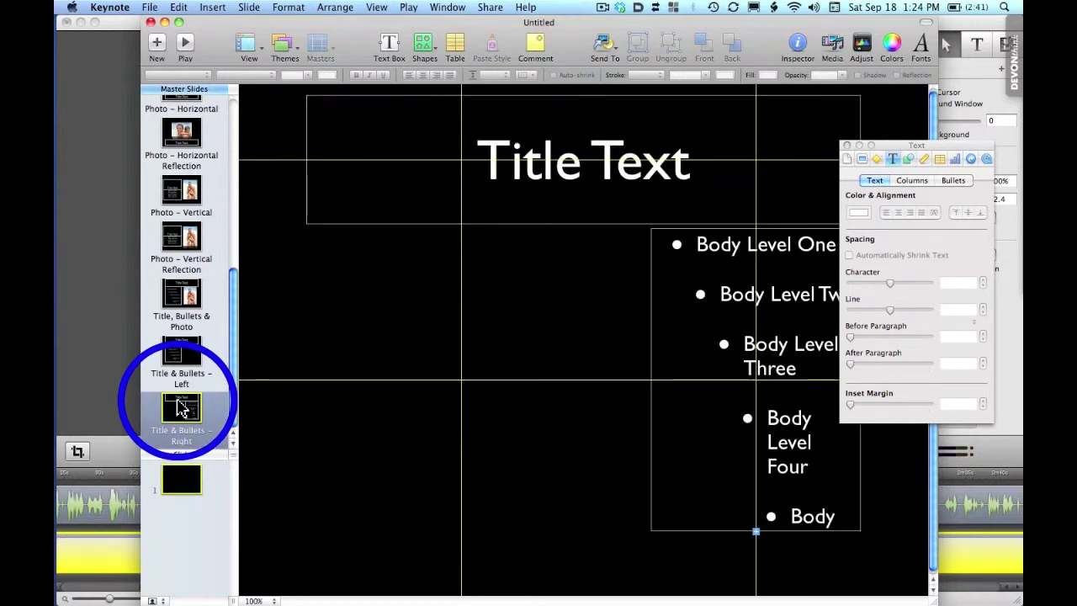
key(Up)
key(BackSpace)
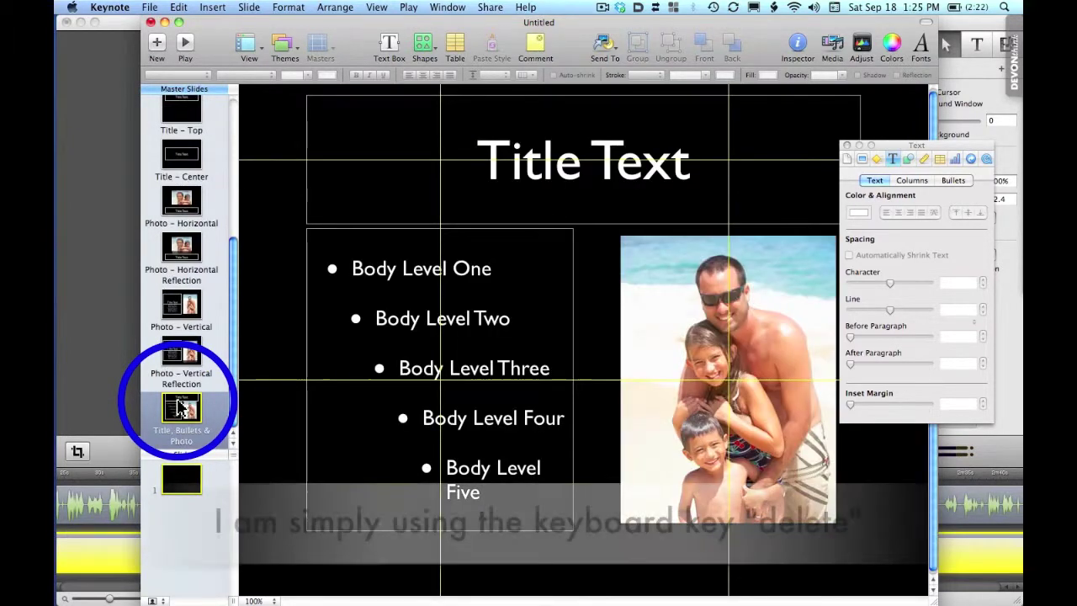
key(BackSpace)
key(BackSpace)
key(BackSpace)
key(BackSpace)
key(BackSpace)
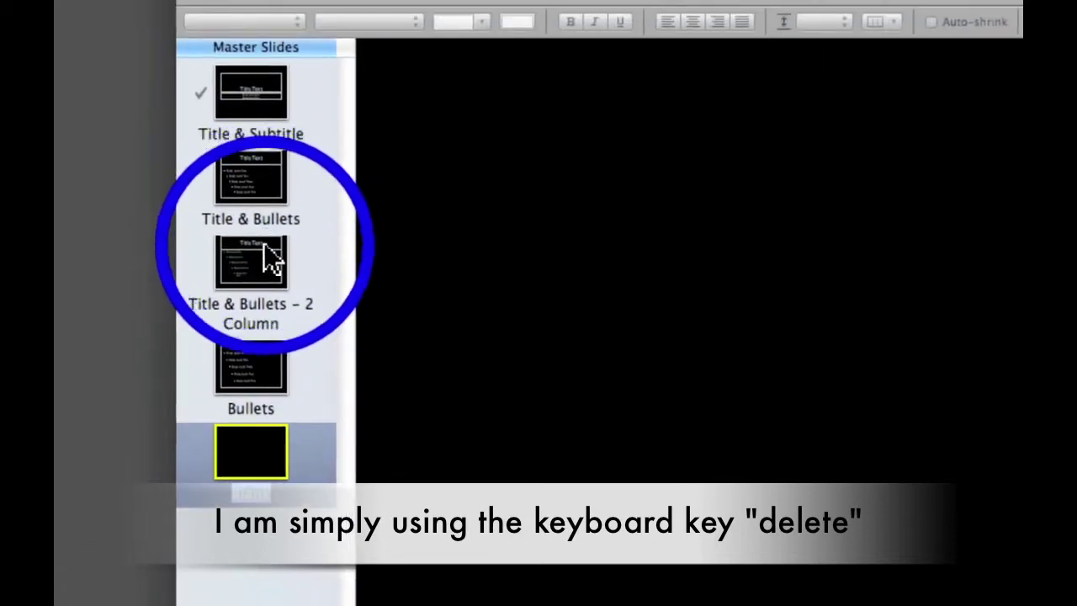
mouse_move(259, 437)
mouse_down()
mouse_move(286, 215)
mouse_move(247, 72)
mouse_up()
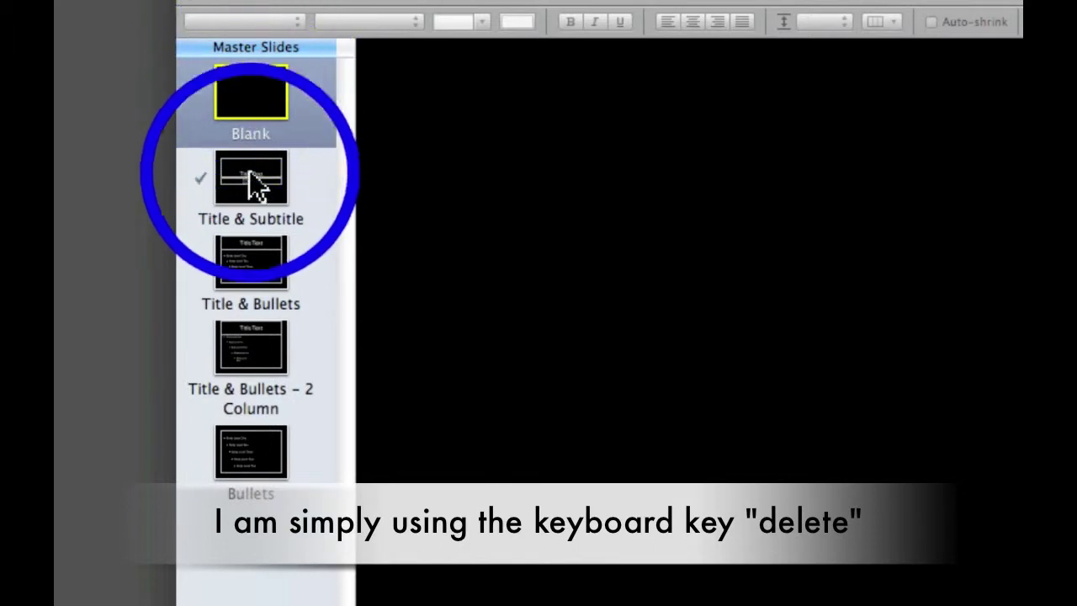
Step: Delete Bullets and every other master except Blank, and use Blank as the replacement master
click(249, 443)
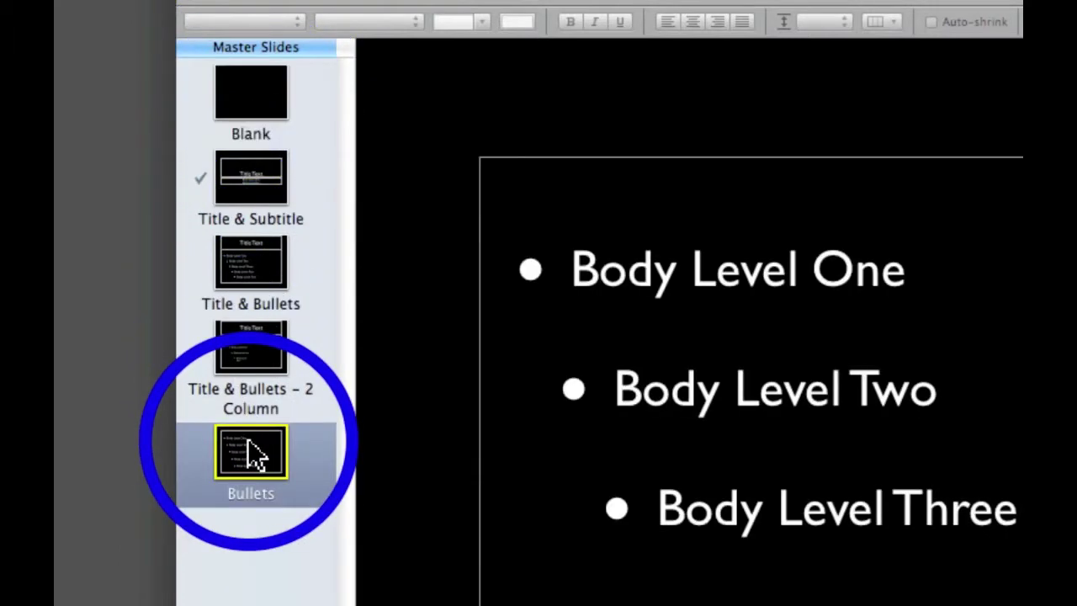
key(Delete)
key(Delete)
key(Delete)
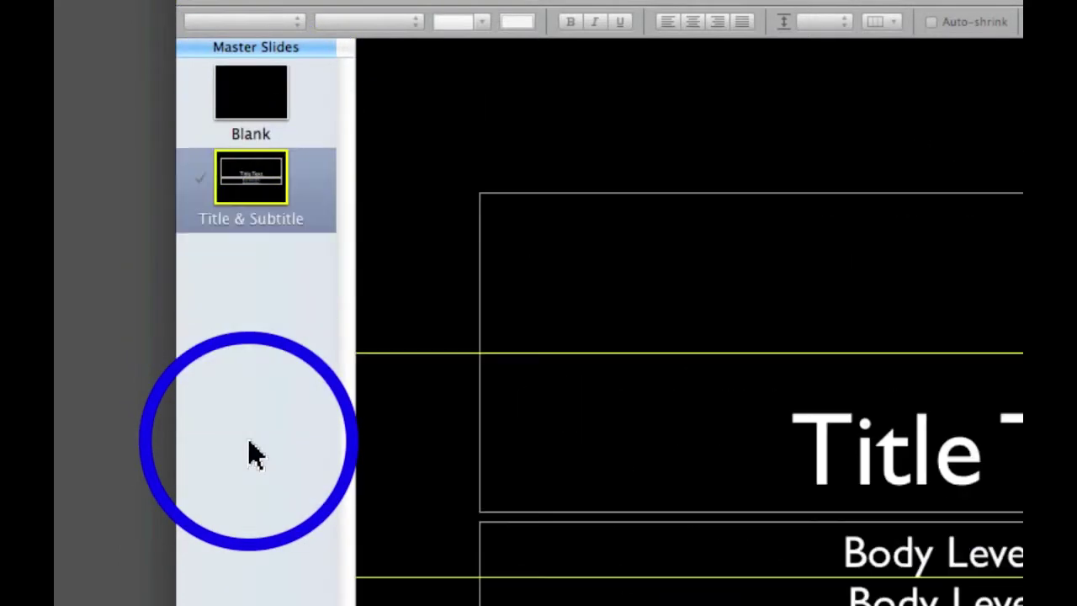
key(Delete)
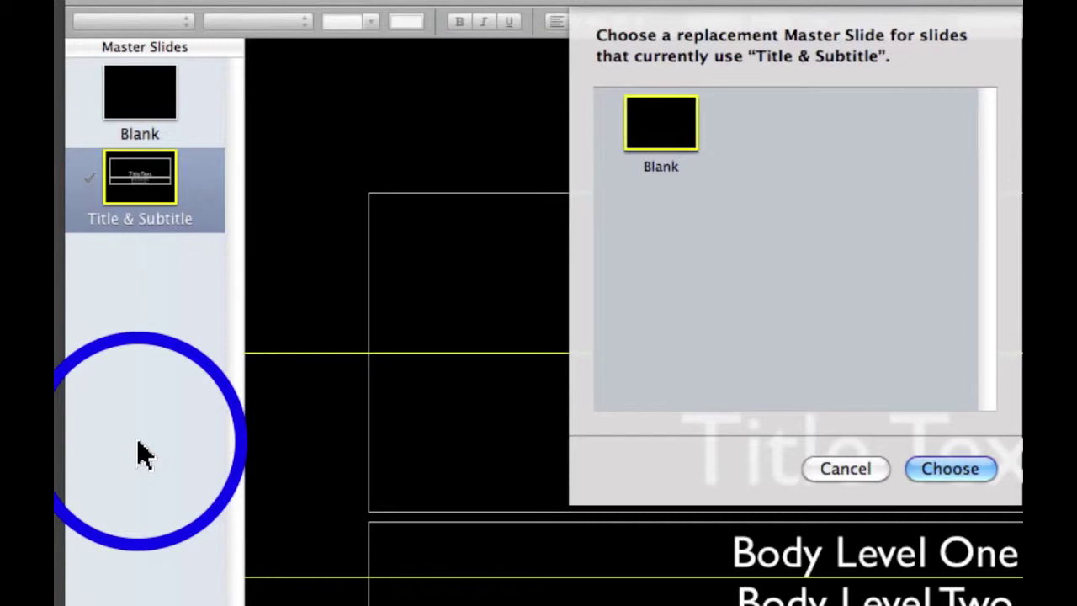
click(684, 141)
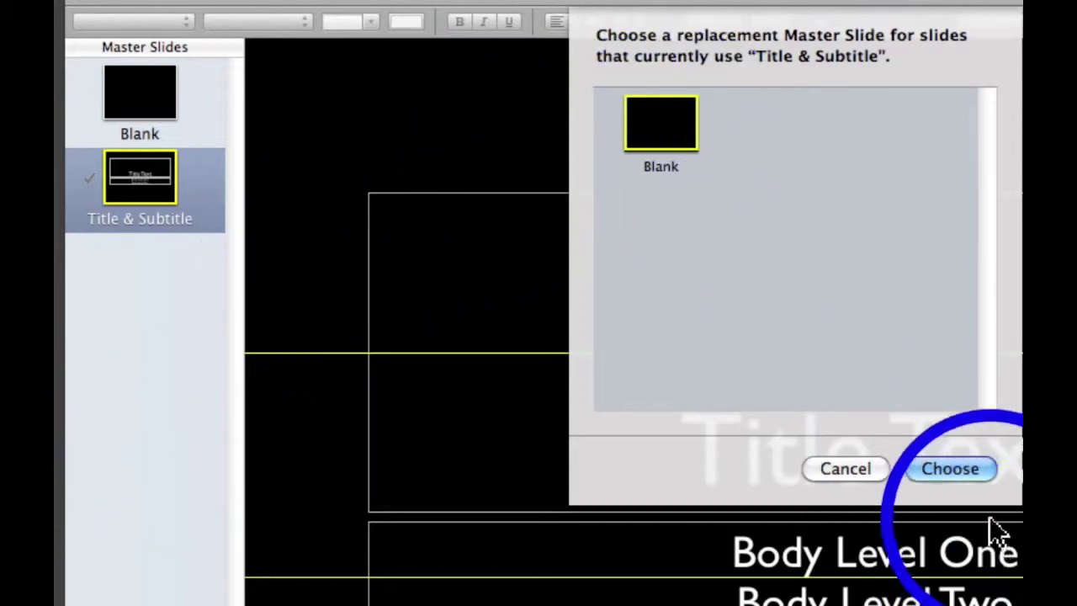
click(930, 463)
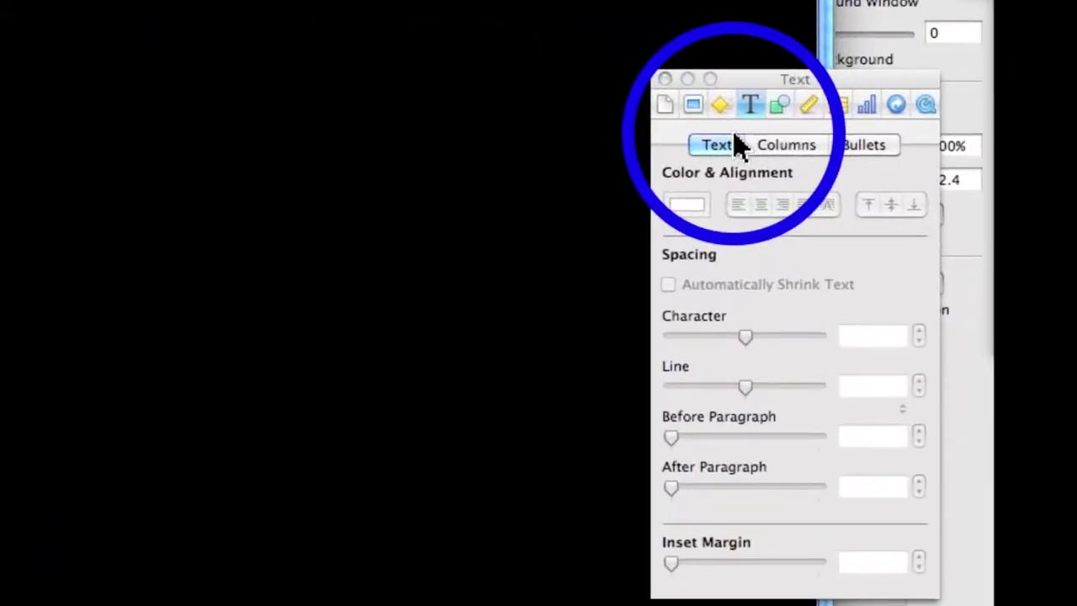
Step: Add a title placeholder to the Blank master, shrink it, and place it at the bottom right
click(691, 104)
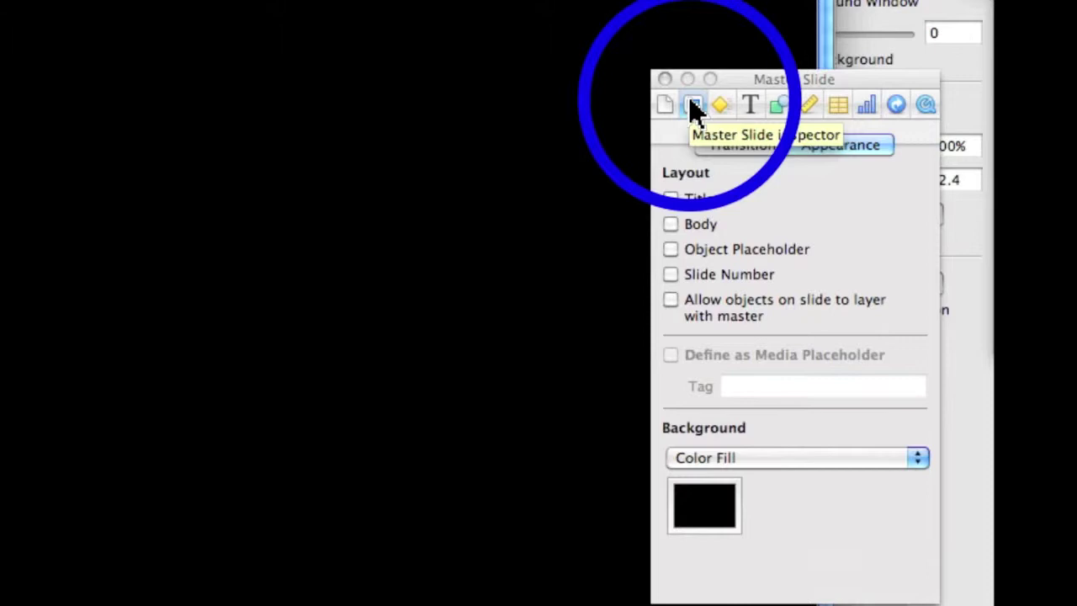
click(678, 200)
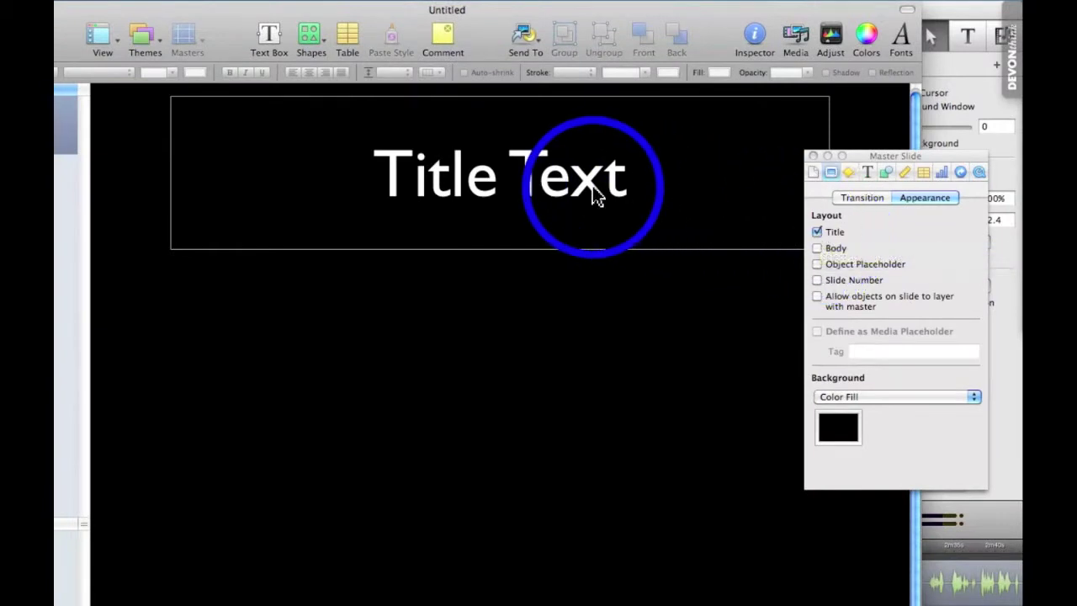
mouse_move(592, 185)
mouse_down()
mouse_move(661, 478)
mouse_move(661, 593)
mouse_move(646, 579)
mouse_up()
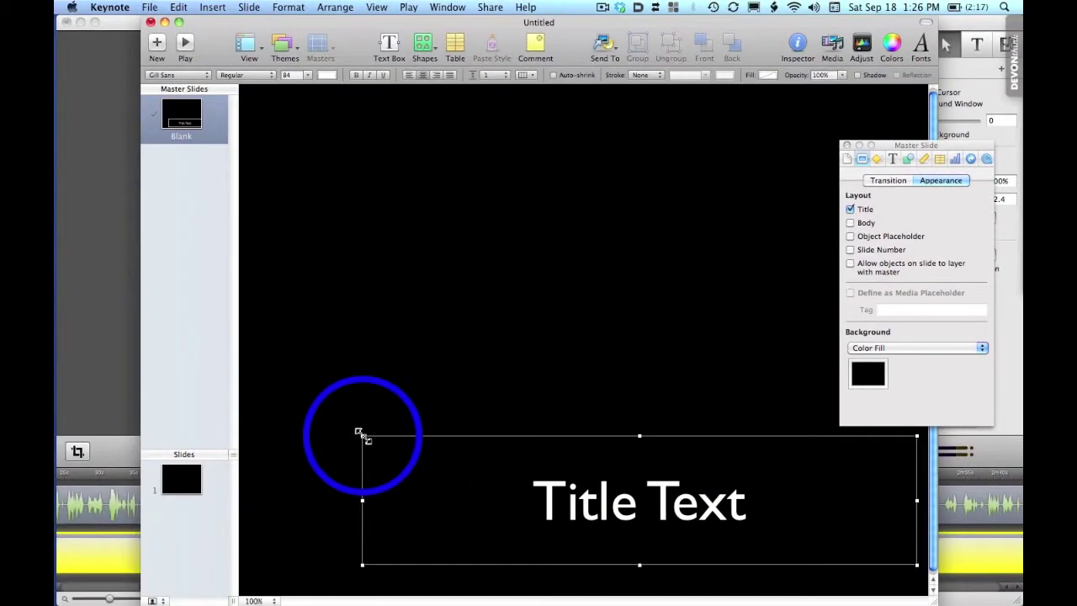
mouse_move(359, 431)
mouse_down()
mouse_move(558, 454)
mouse_move(591, 468)
mouse_move(594, 497)
mouse_move(614, 516)
mouse_up()
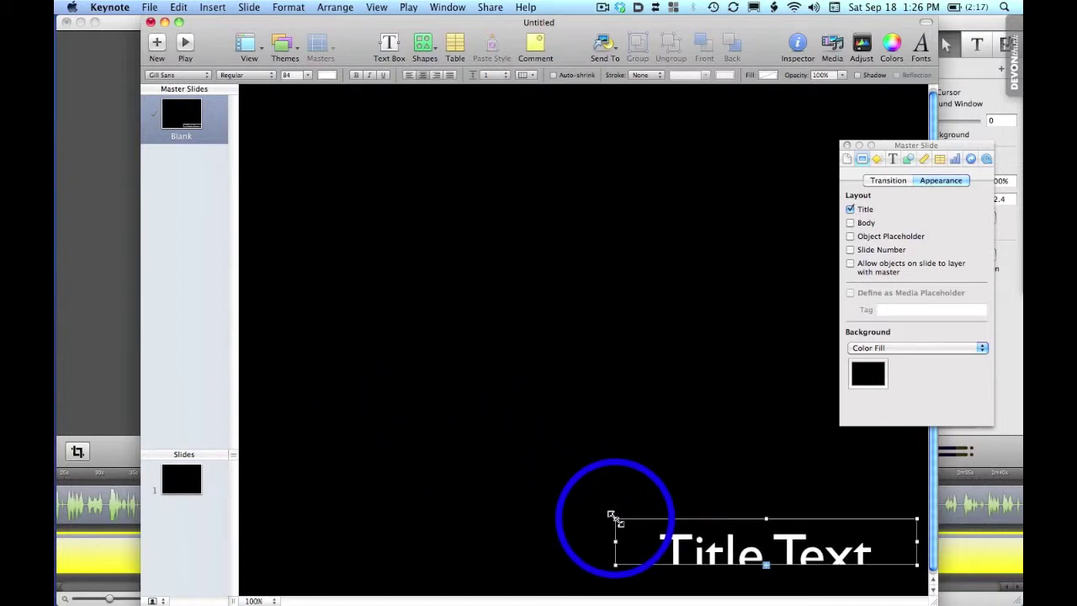
Step: Add a body placeholder in the top-left, enlarge it, and settle the title box bottom-right
click(868, 222)
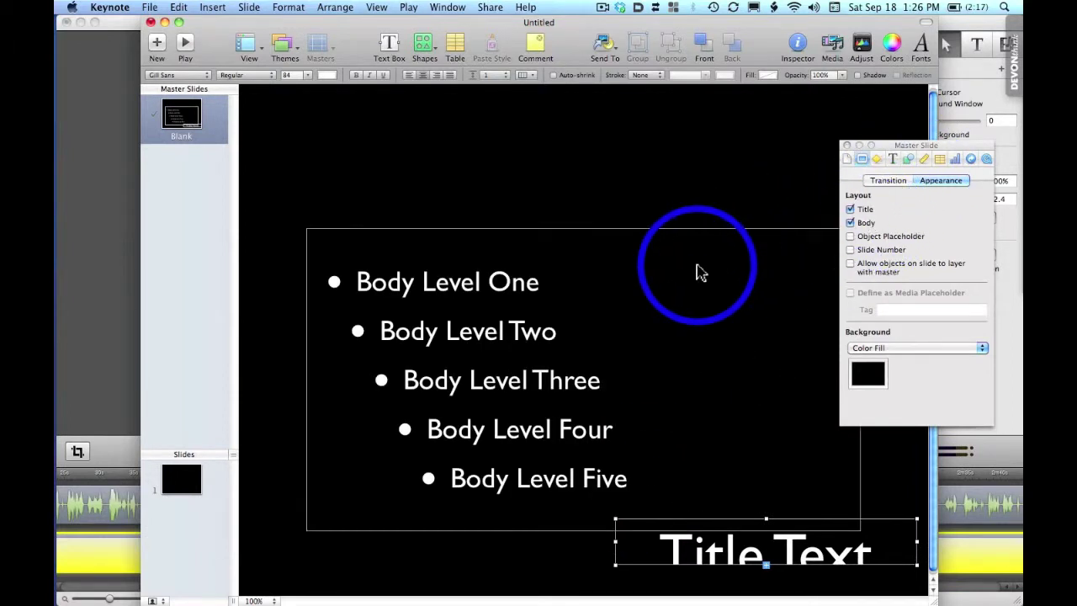
drag(697, 271, 642, 145)
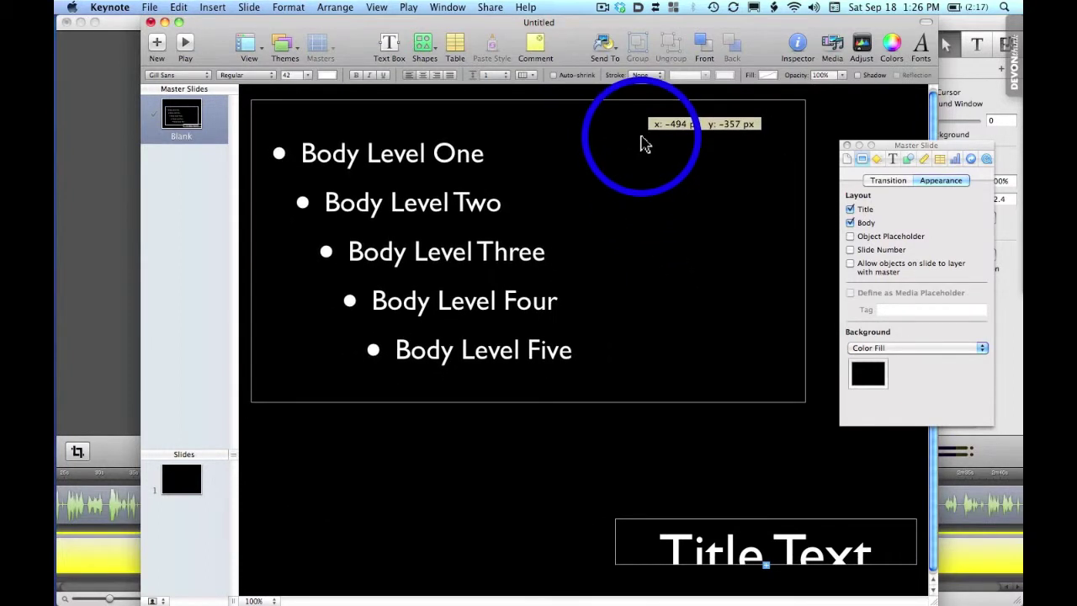
drag(642, 145, 644, 143)
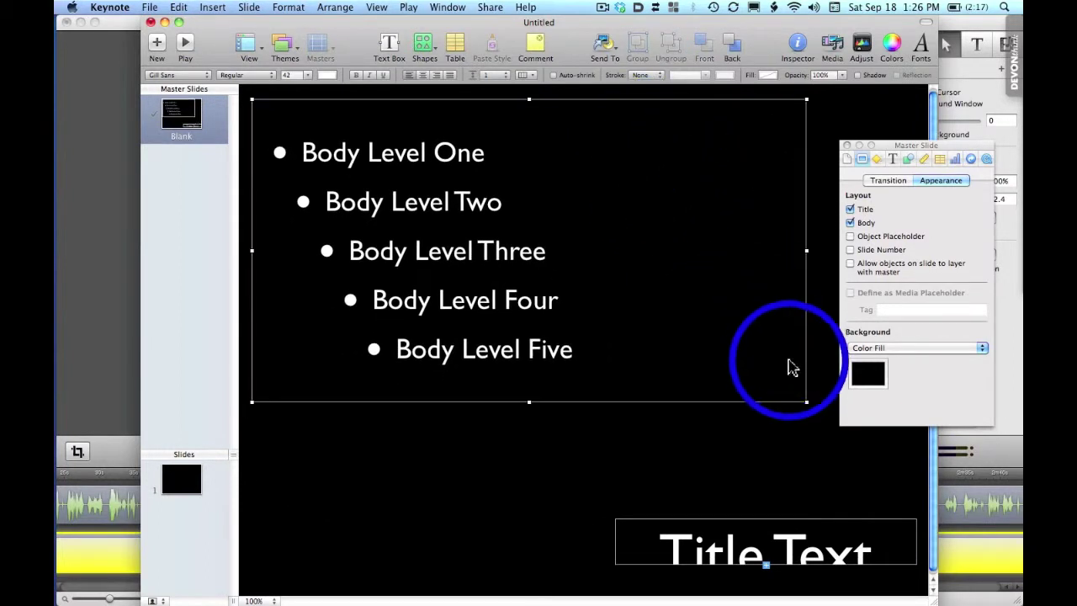
mouse_move(806, 402)
mouse_down()
mouse_move(871, 500)
mouse_move(923, 508)
mouse_up()
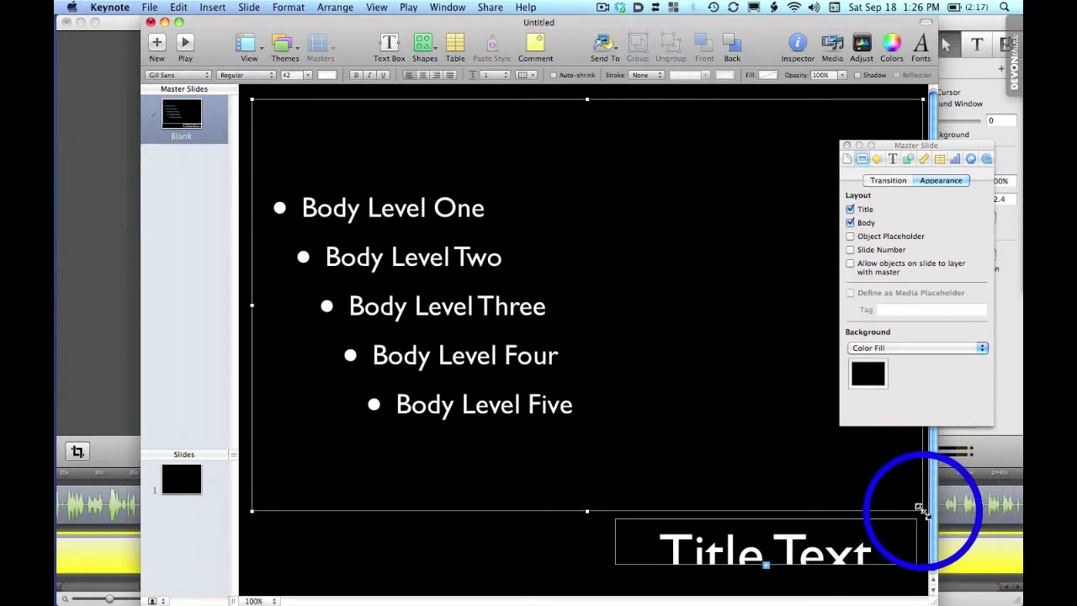
mouse_move(873, 550)
mouse_down()
mouse_move(866, 569)
mouse_move(873, 562)
mouse_up()
Step: Set the master title text to 36 pt
double_click(873, 562)
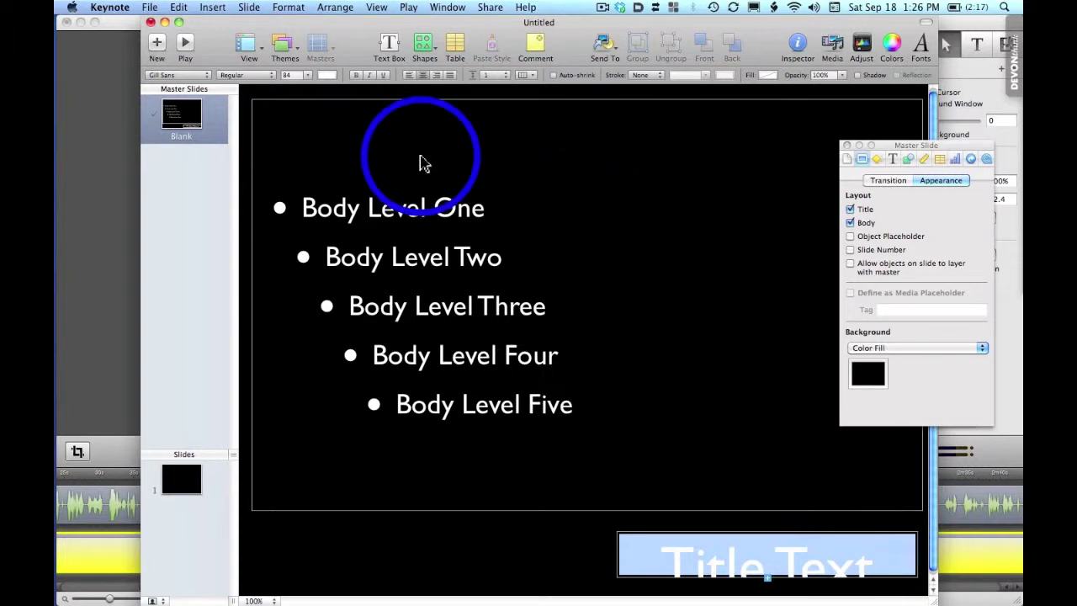
click(308, 74)
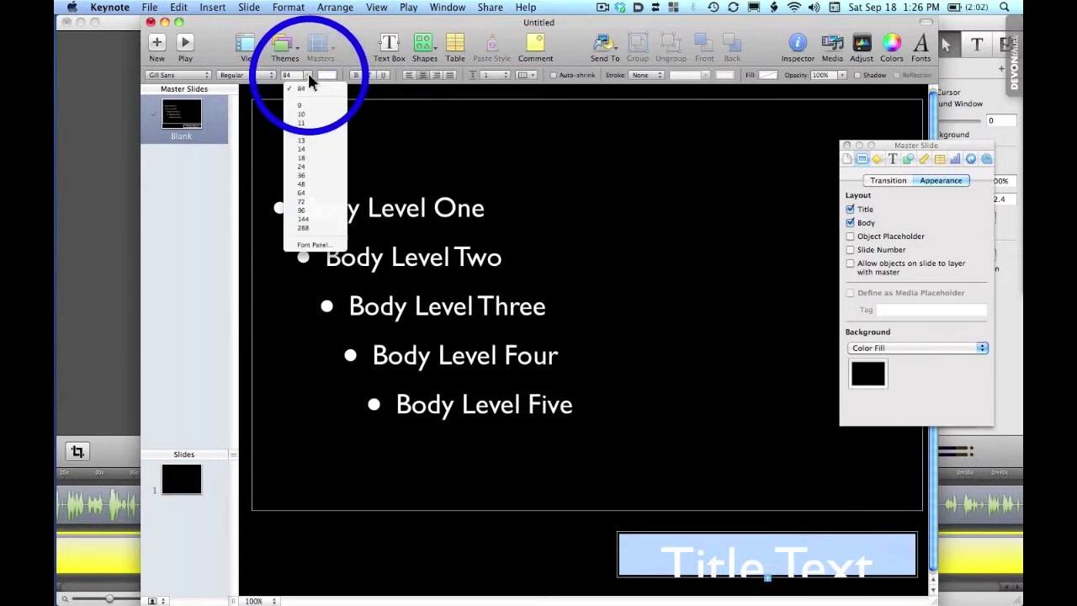
click(324, 178)
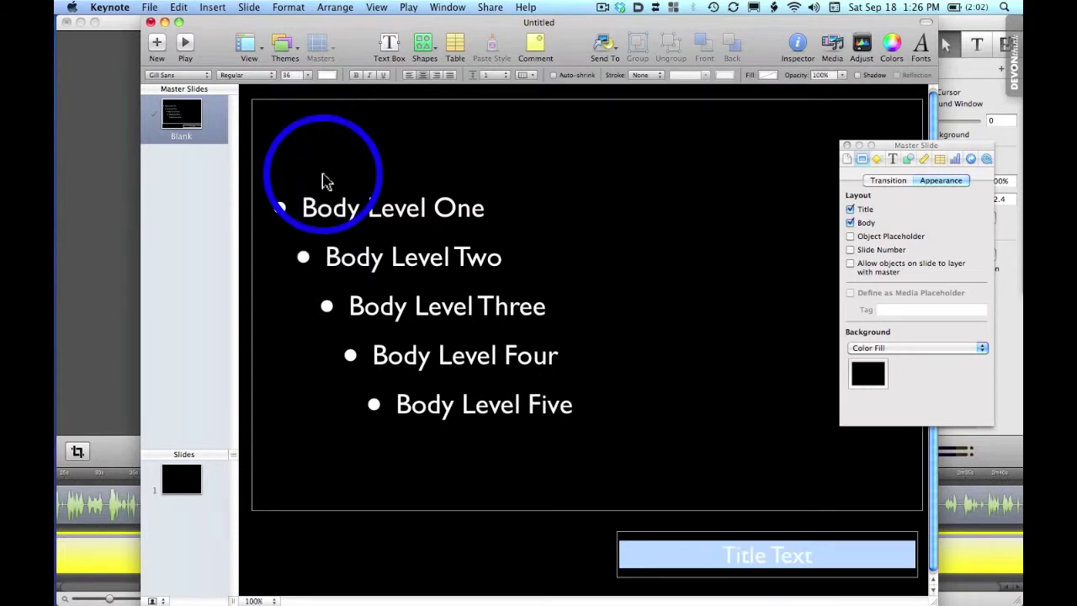
Step: Select all five body text levels and set them to 44 pt
click(392, 187)
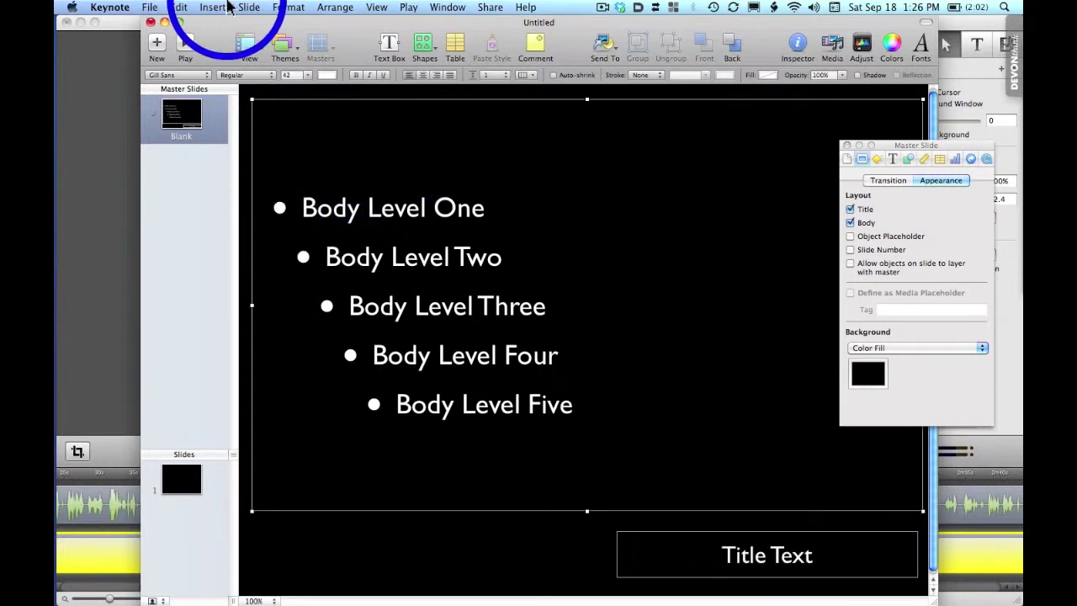
click(179, 7)
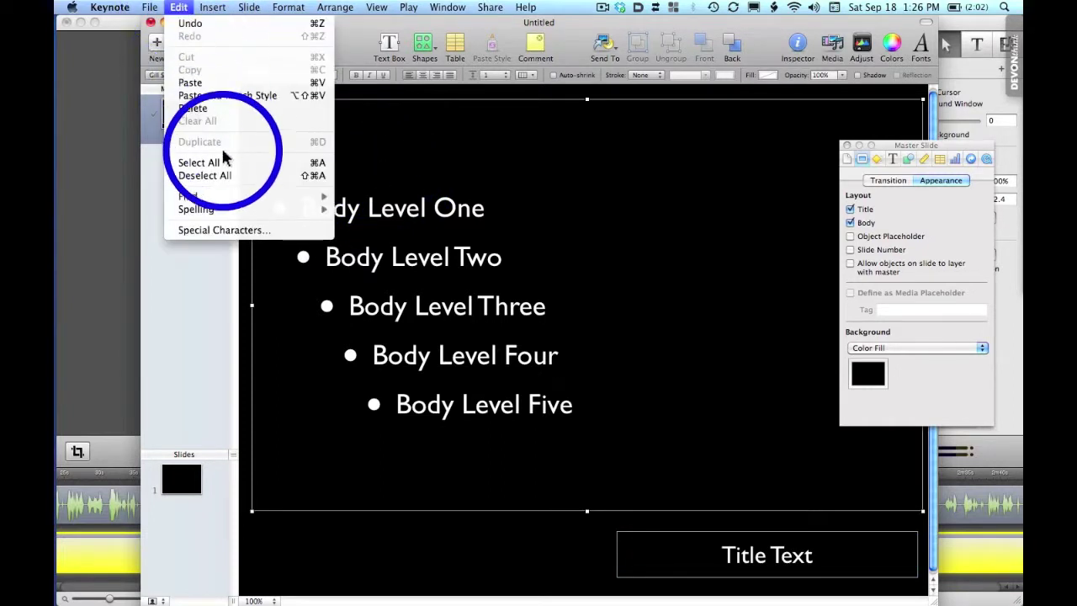
click(200, 163)
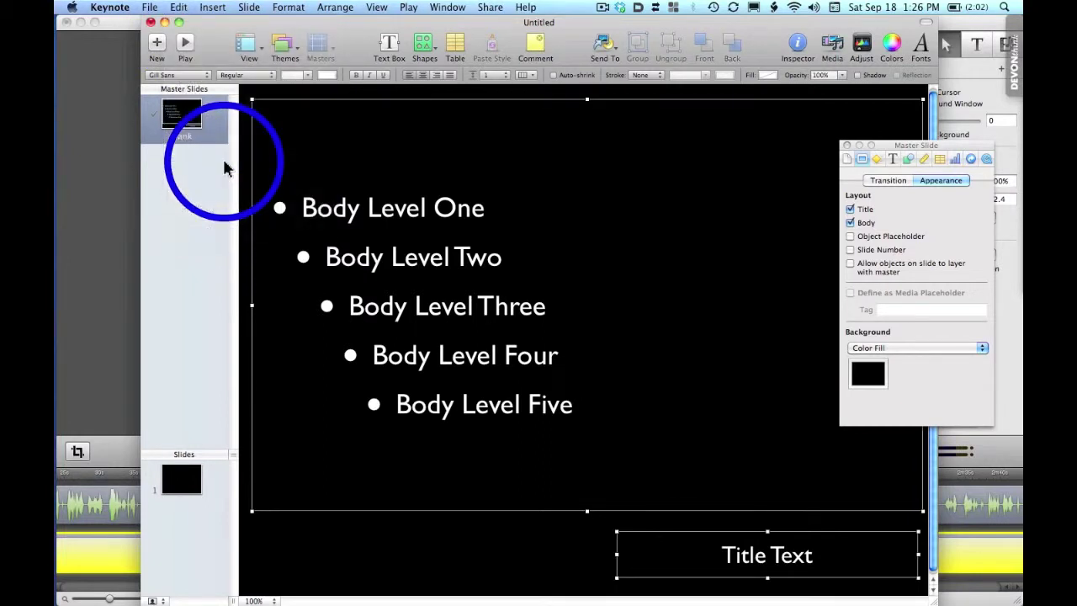
triple_click(499, 263)
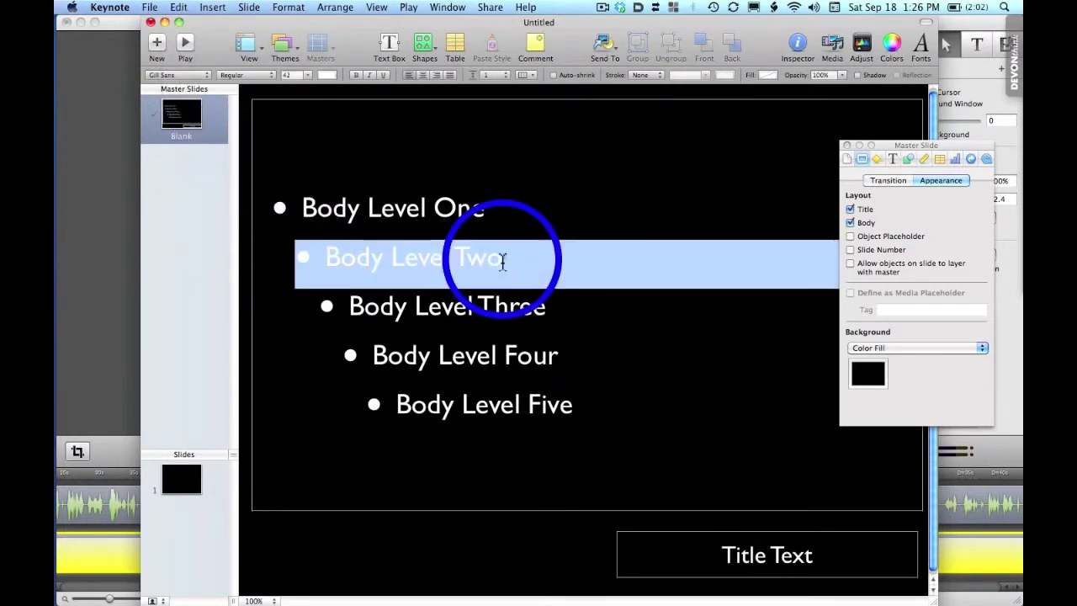
click(178, 7)
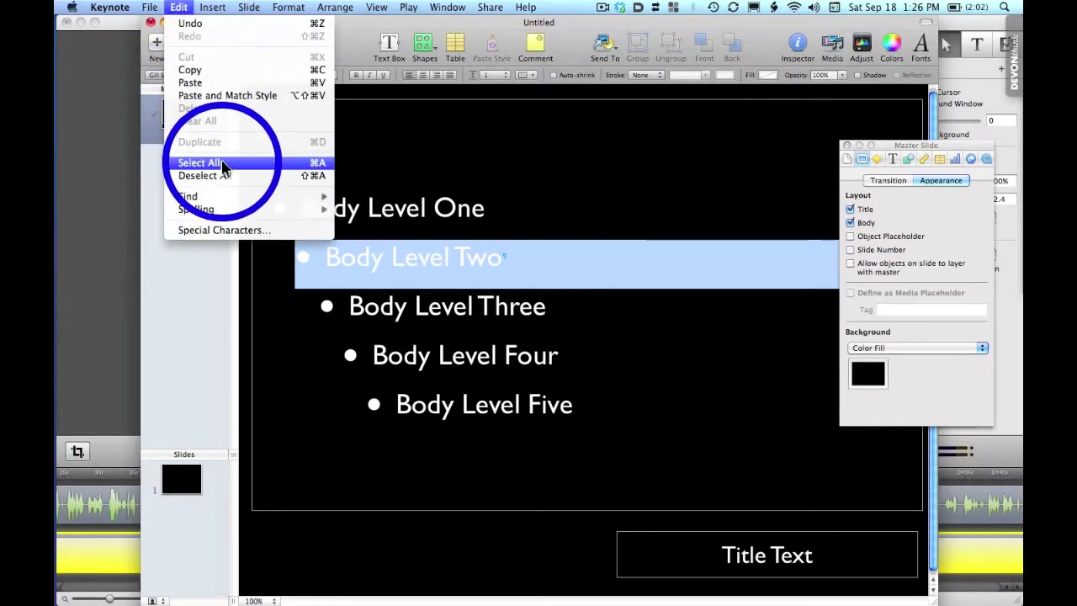
click(201, 163)
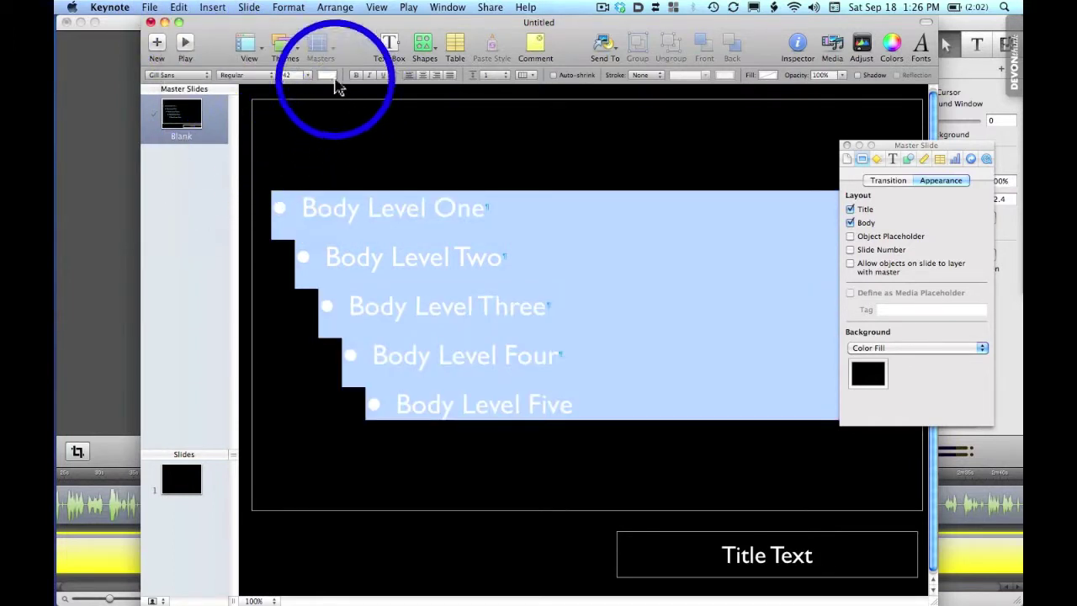
click(308, 75)
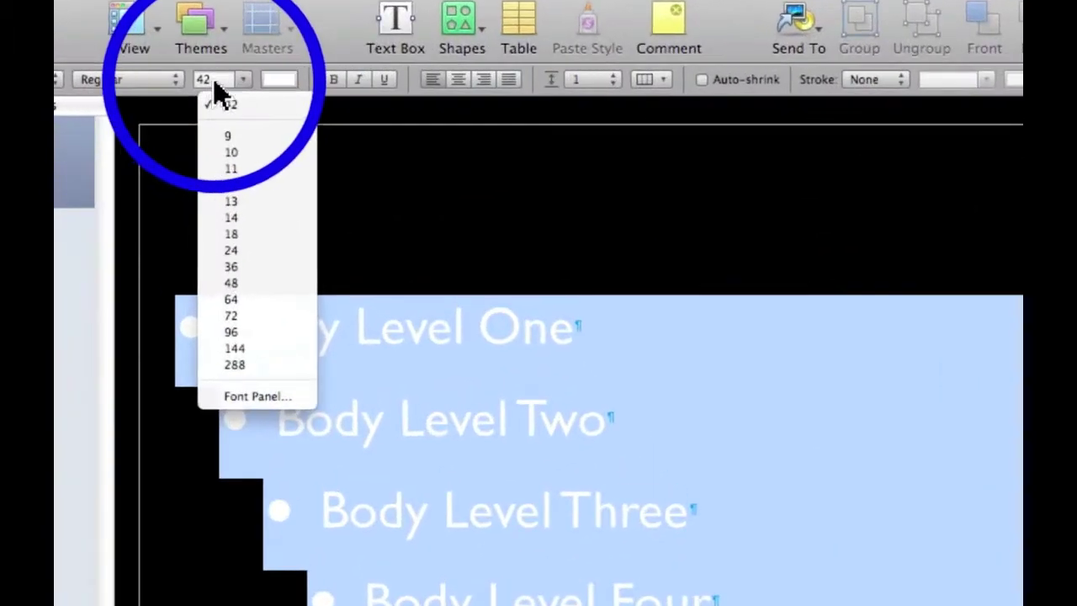
click(287, 77)
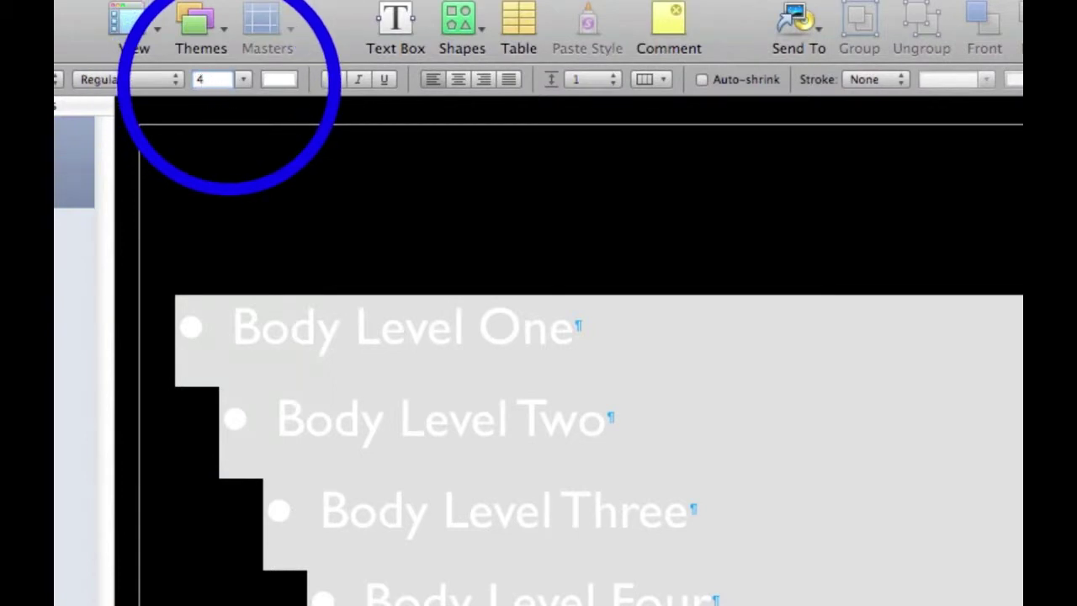
text(4)
key(Return)
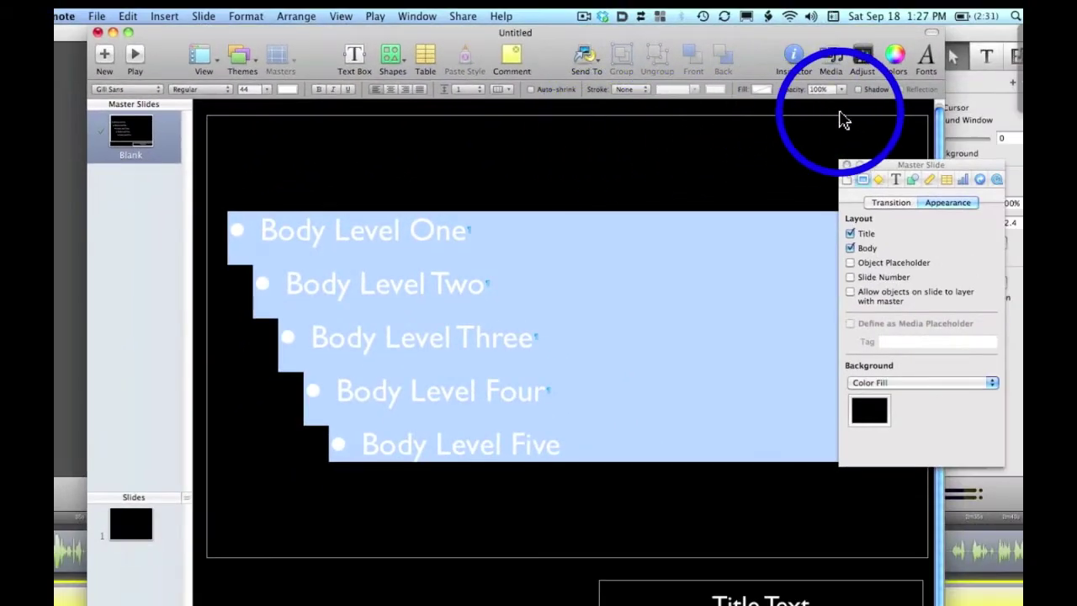
Step: Remove bullets from the master body text by choosing No Bullets
click(894, 178)
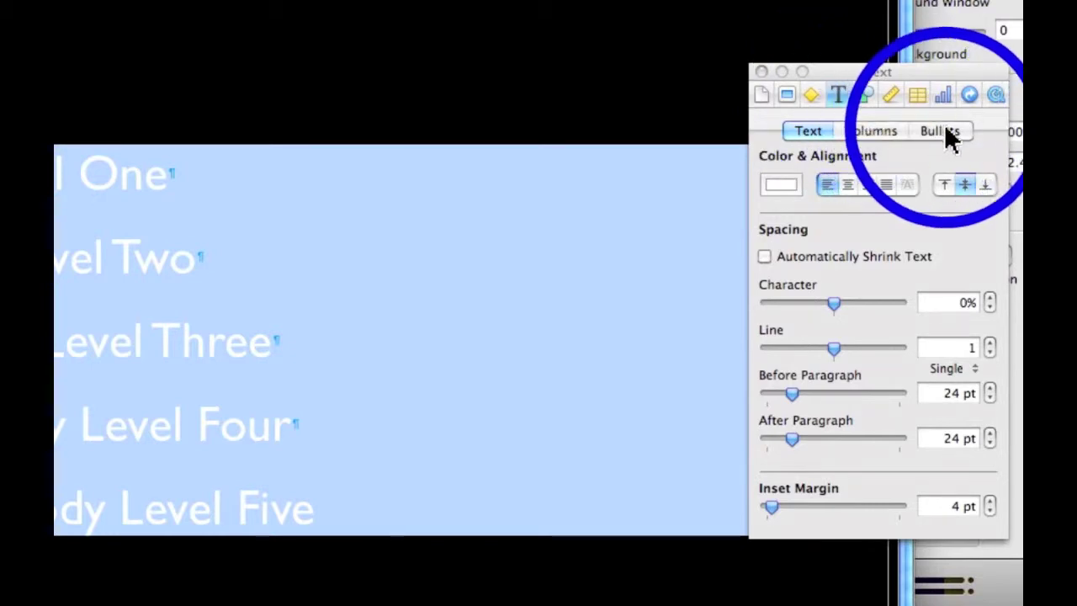
click(945, 130)
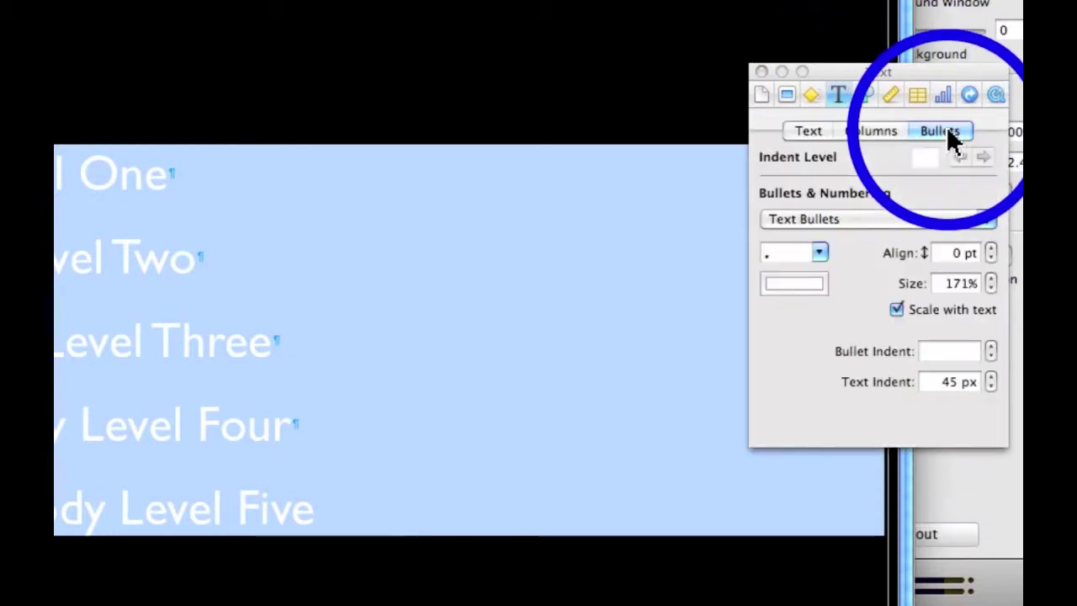
click(879, 220)
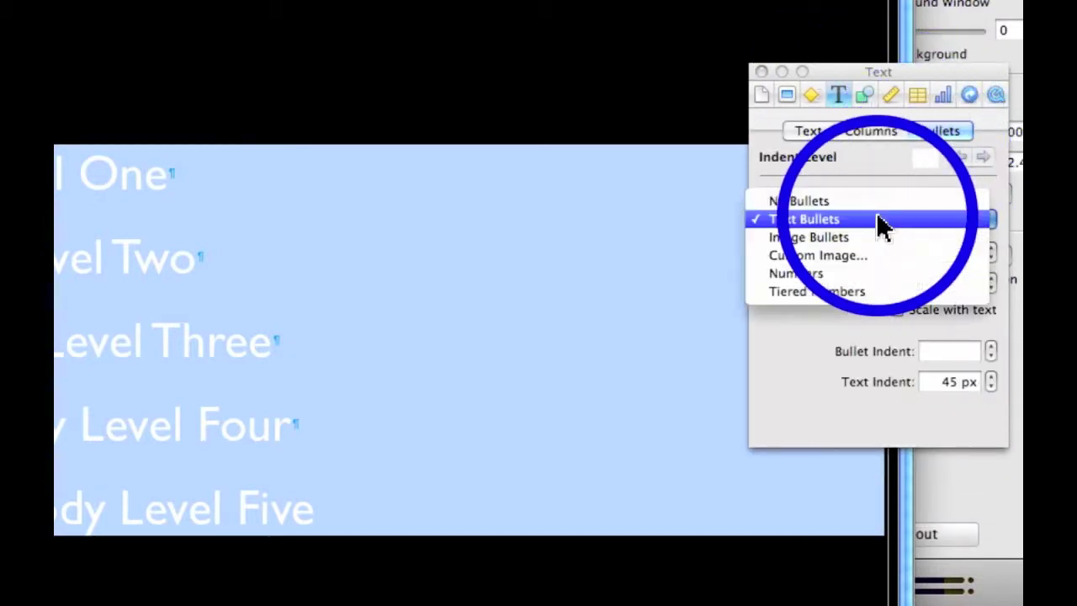
click(867, 202)
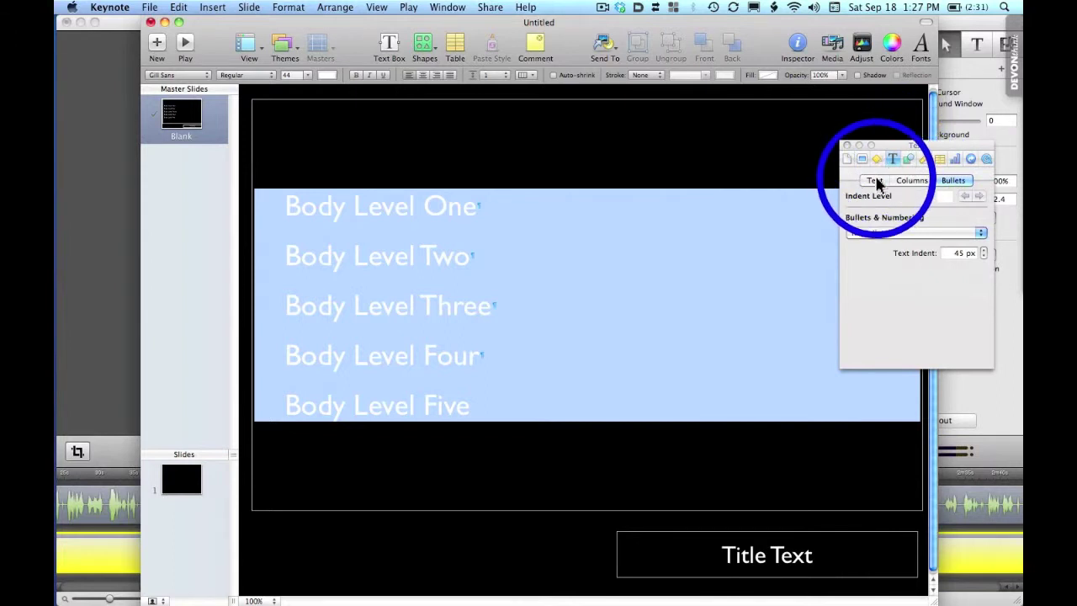
click(875, 181)
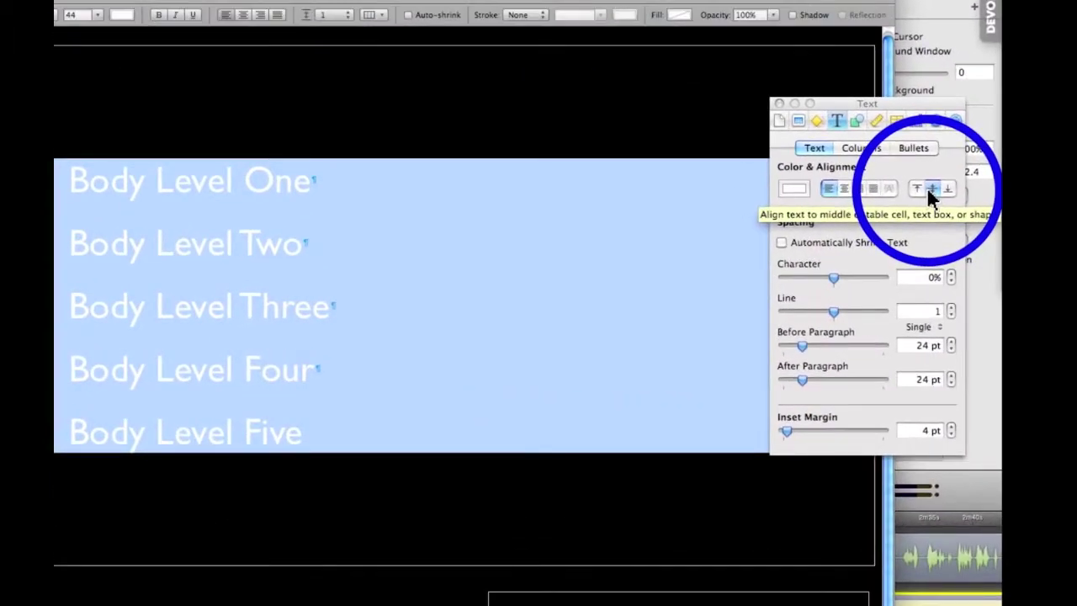
Step: Align the master body text to the top of its box and to the left
click(917, 189)
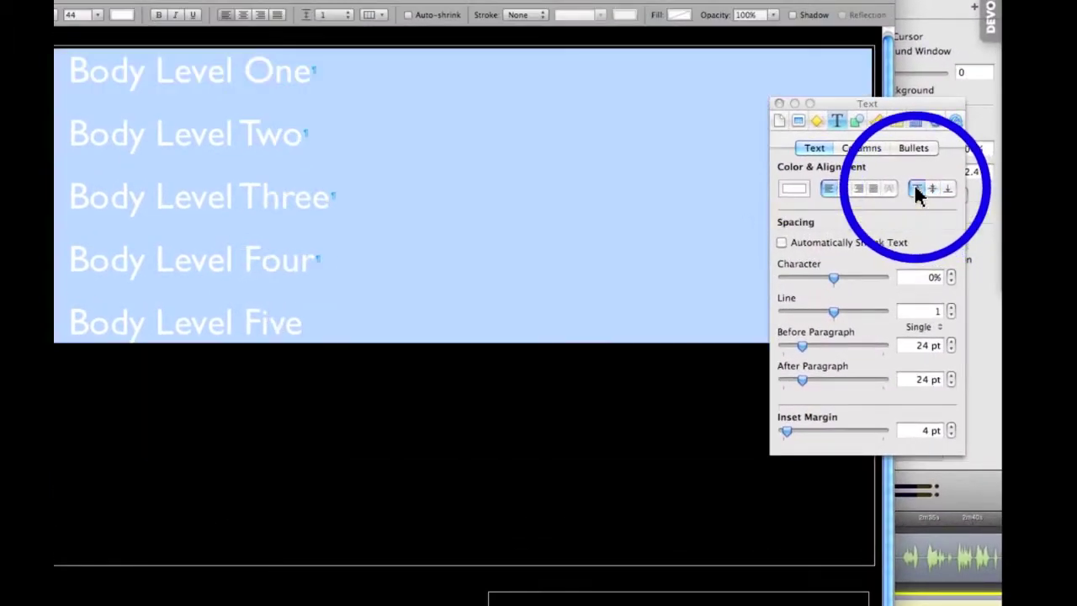
click(948, 189)
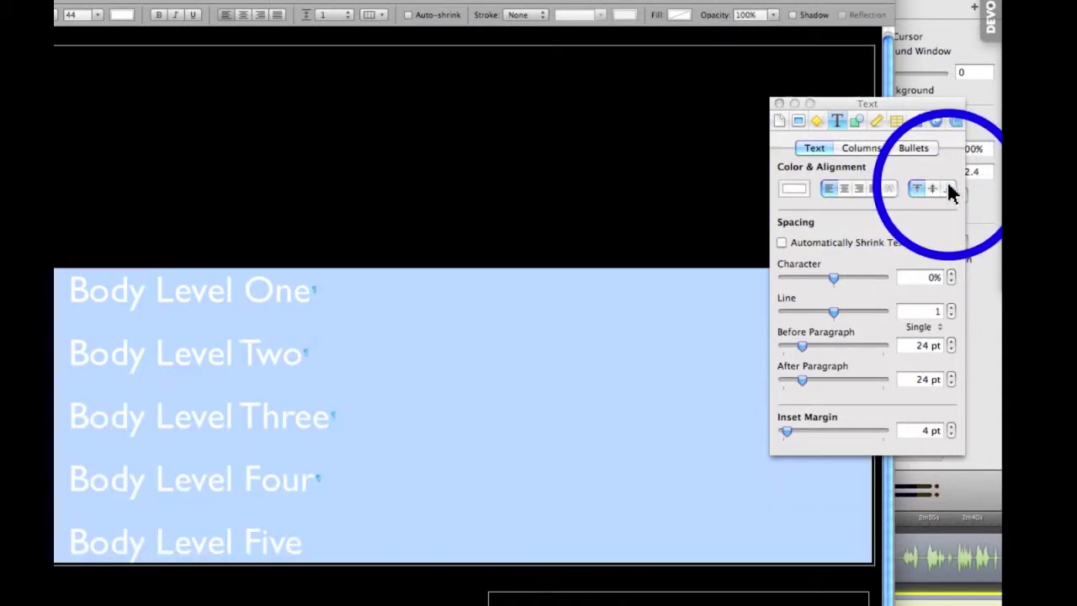
click(931, 189)
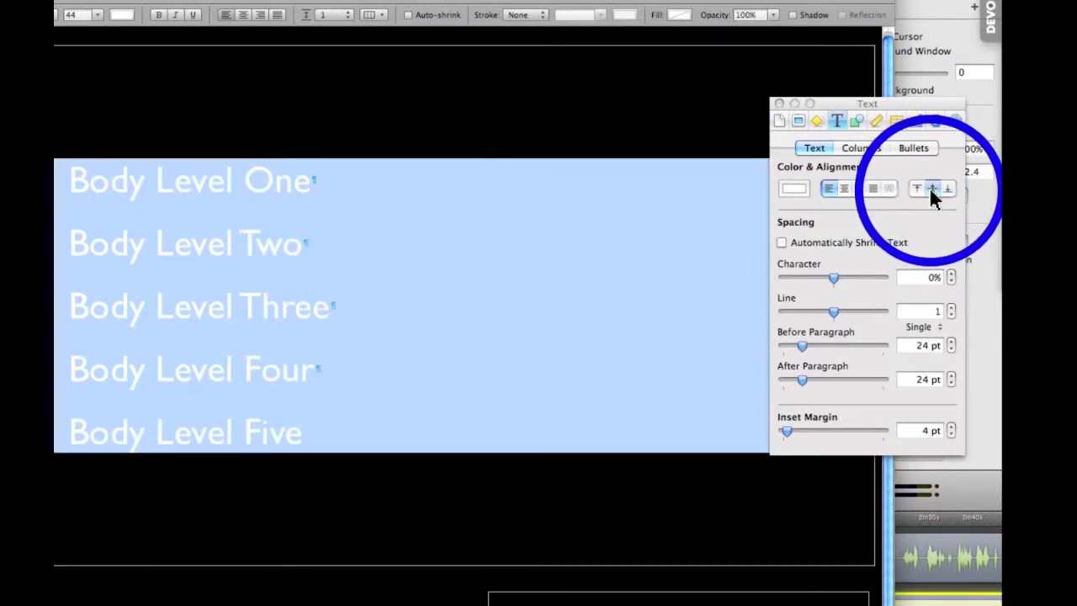
click(918, 189)
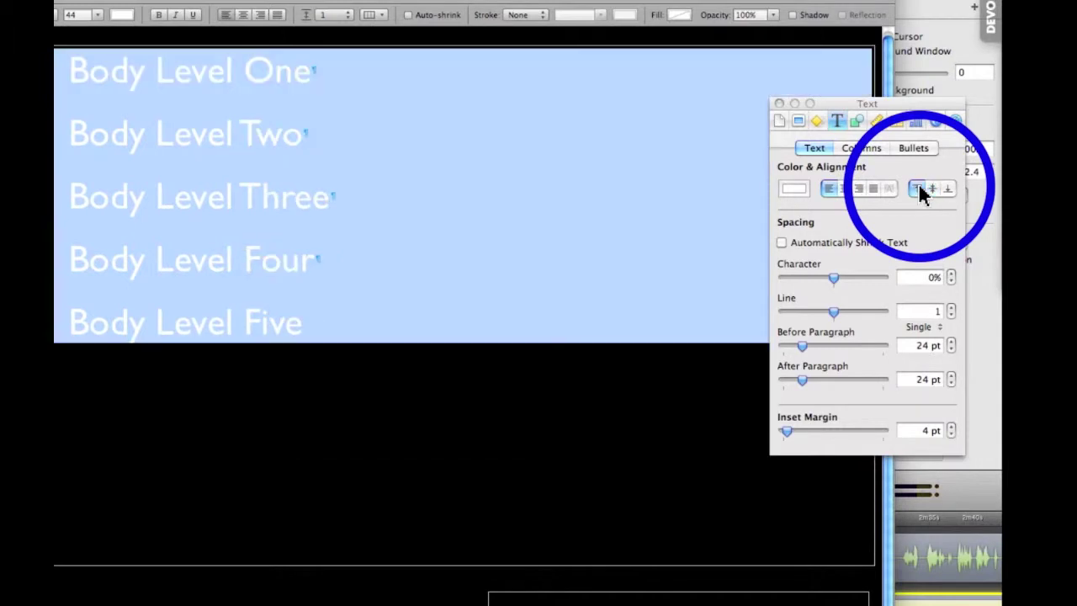
click(844, 187)
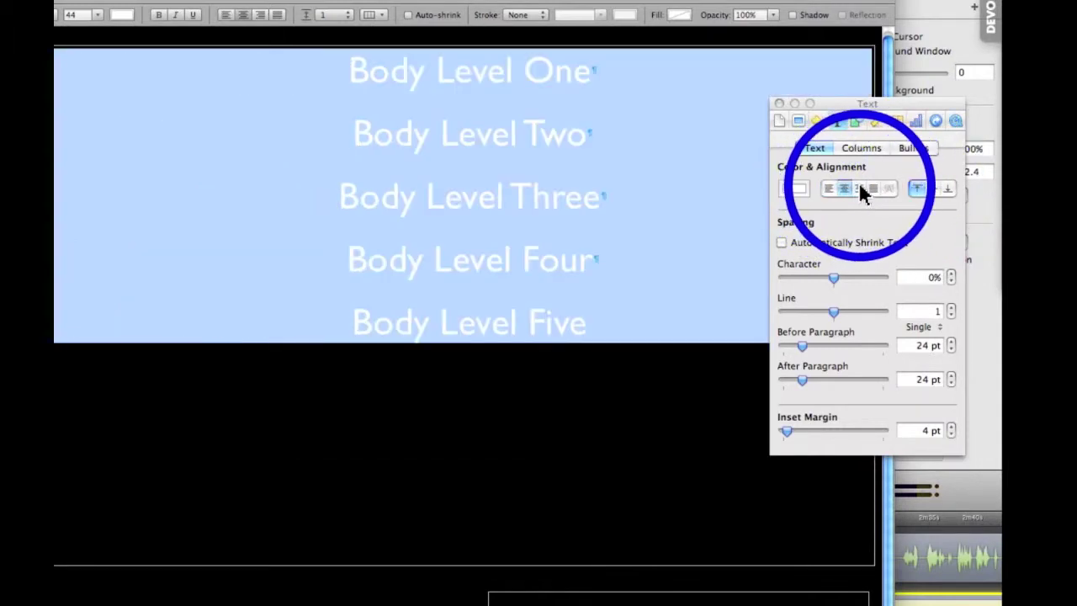
click(860, 189)
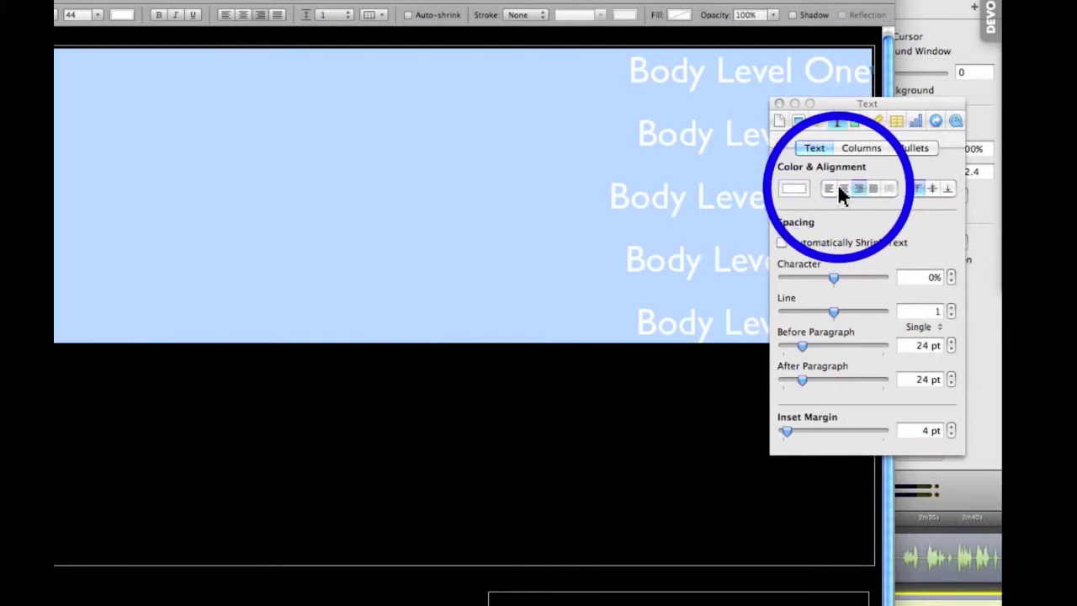
click(829, 189)
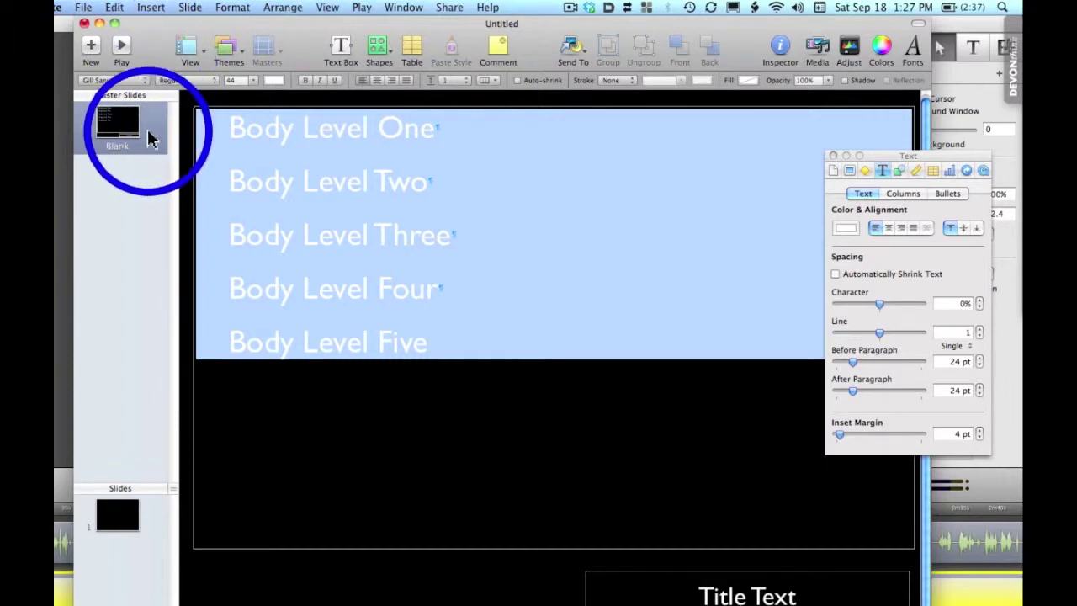
Step: Save the design as the theme 'example', replacing the existing Example theme file
click(84, 9)
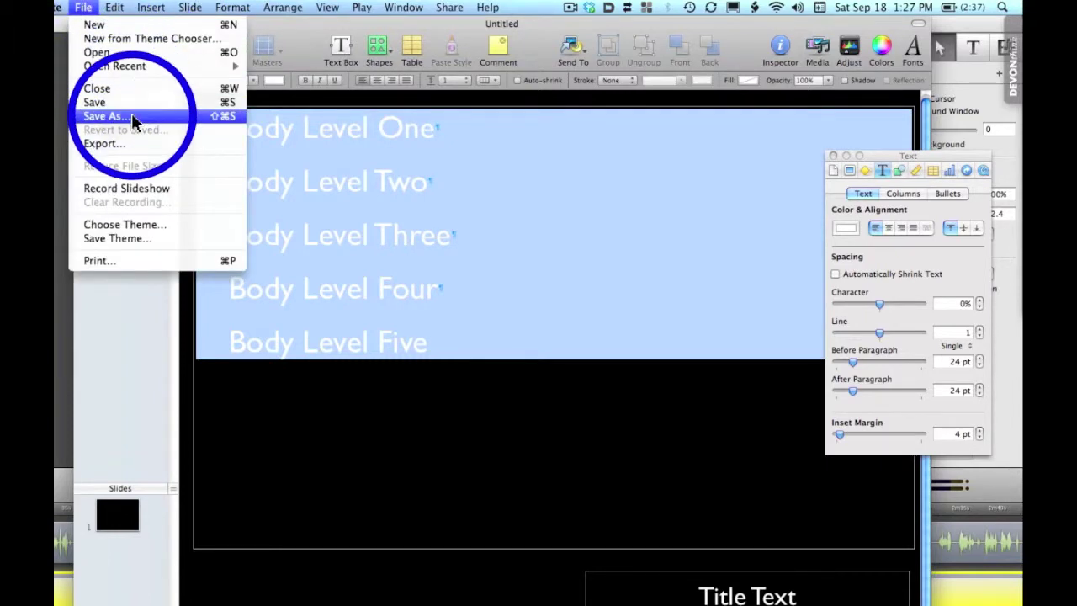
click(148, 239)
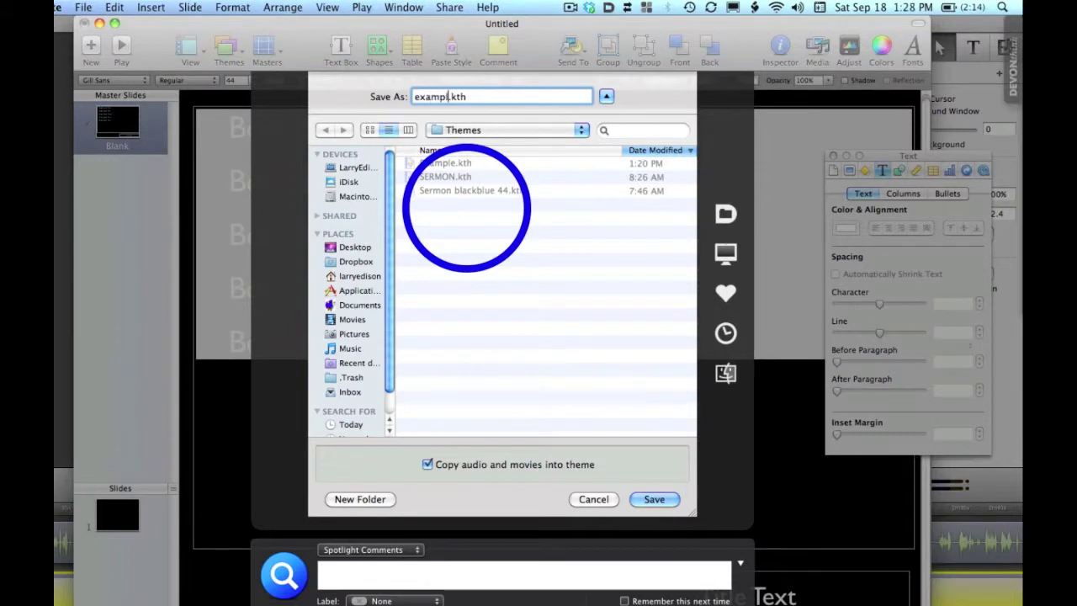
click(656, 500)
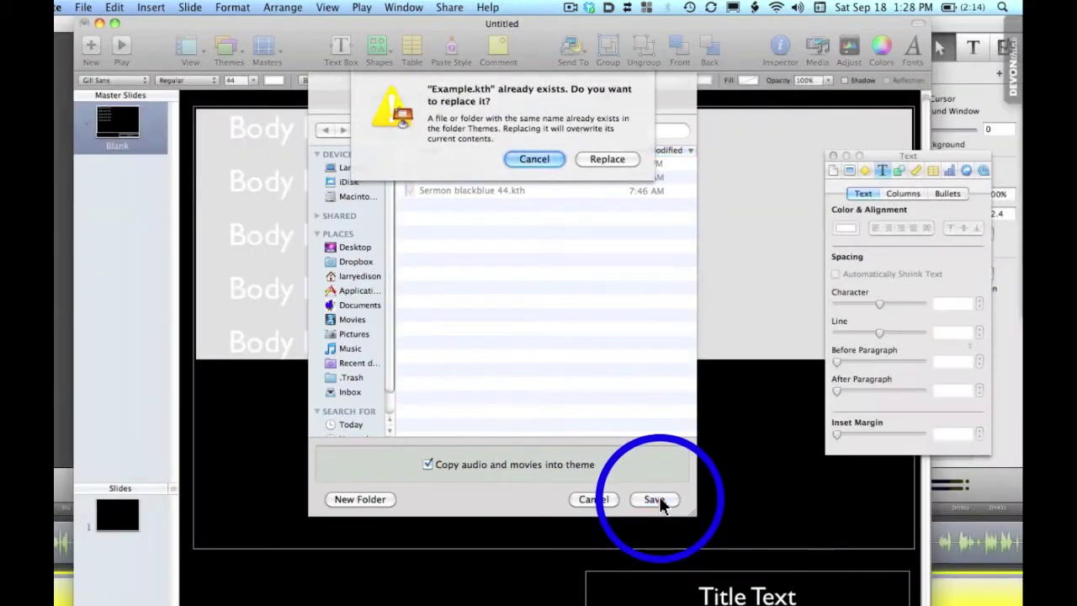
click(621, 159)
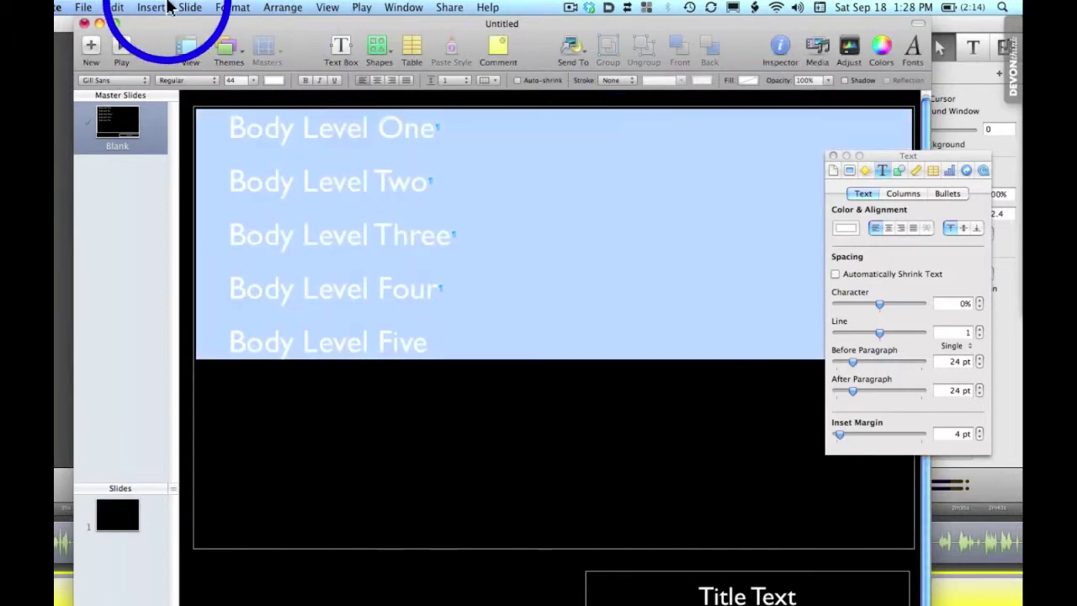
Step: Start a new document from the saved 'example' theme in the Theme Chooser
click(83, 8)
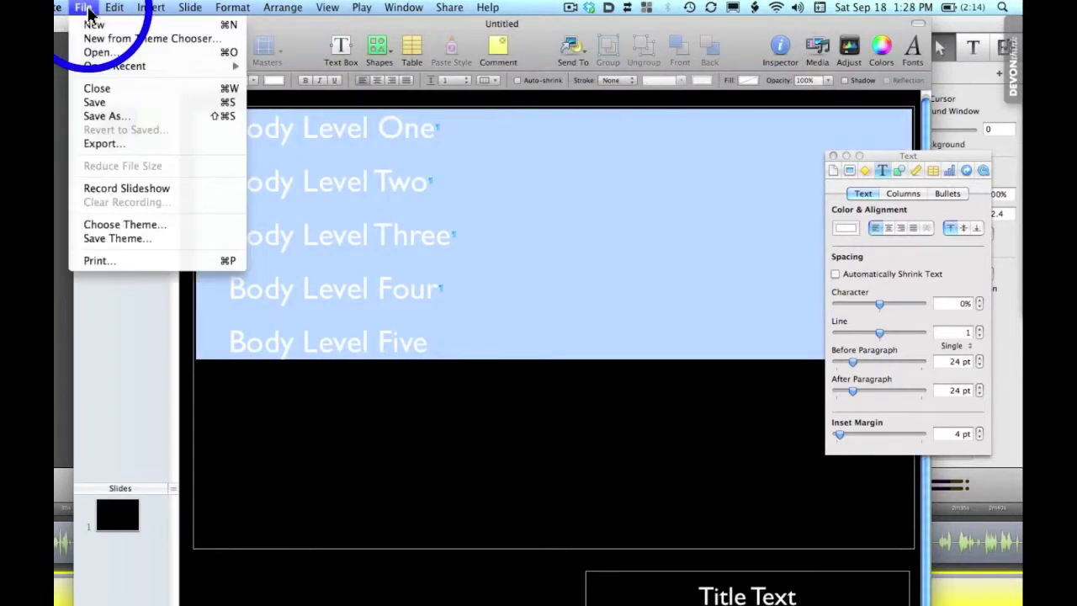
click(119, 40)
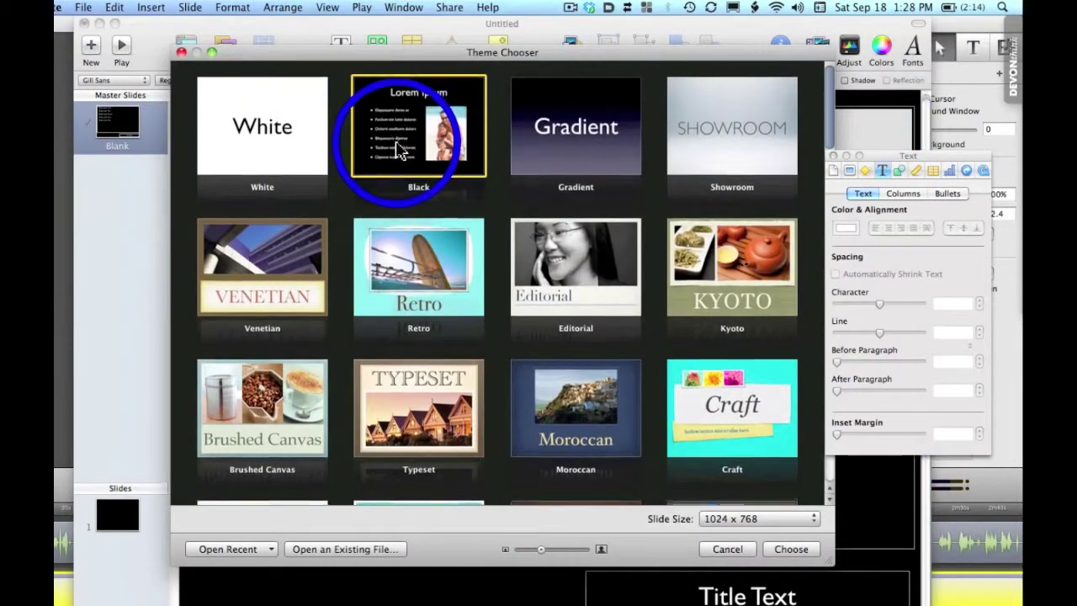
scroll(397, 149, down, 3)
scroll(397, 149, down, 3)
scroll(398, 149, down, 3)
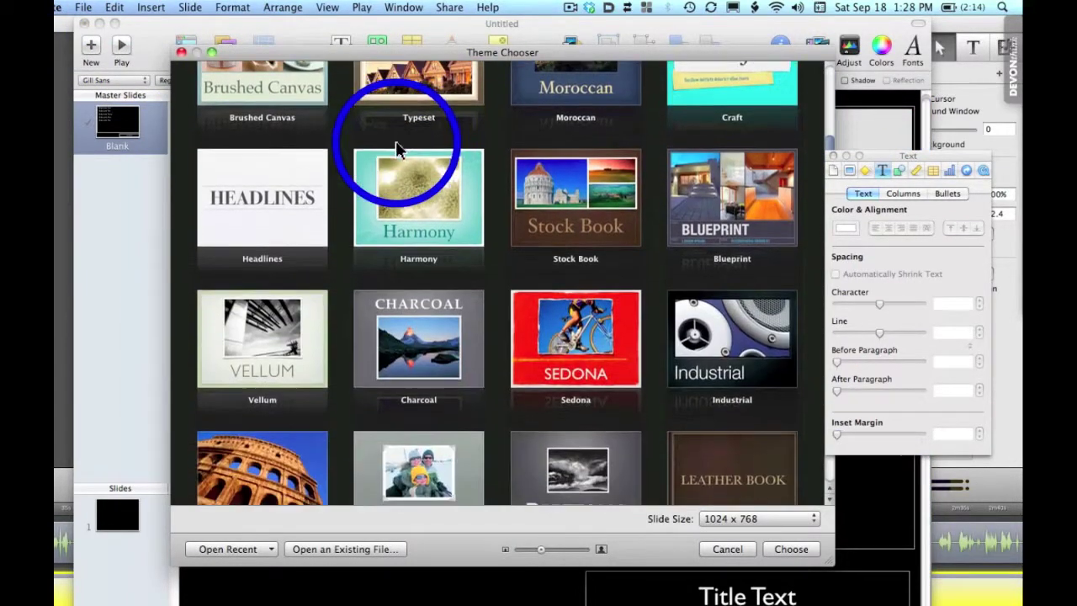
scroll(397, 149, down, 5)
scroll(397, 149, down, 2)
scroll(397, 149, down, 6)
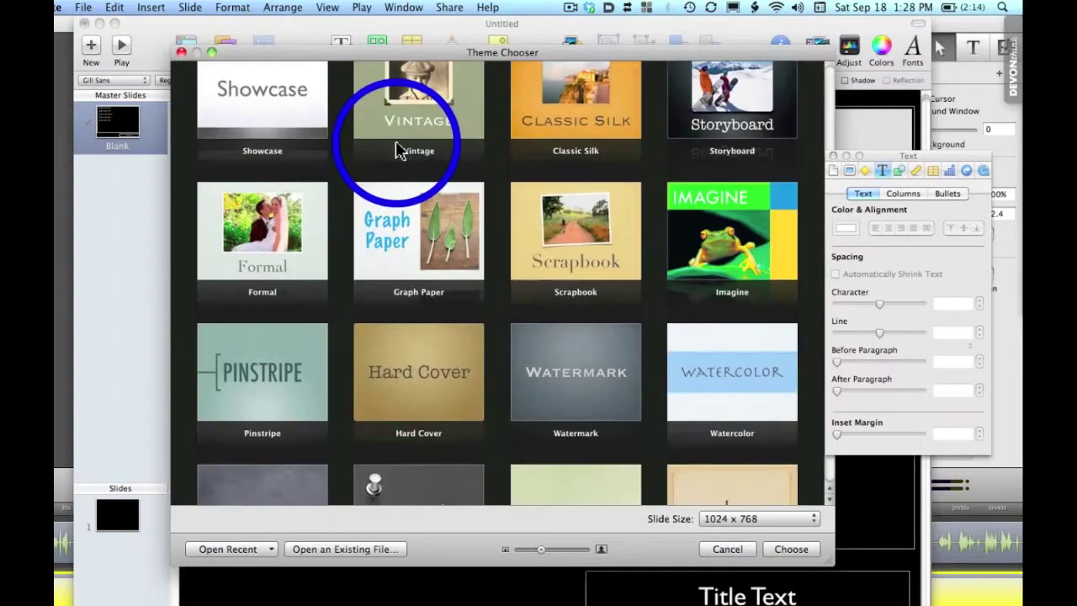
scroll(398, 149, down, 4)
scroll(397, 149, down, 3)
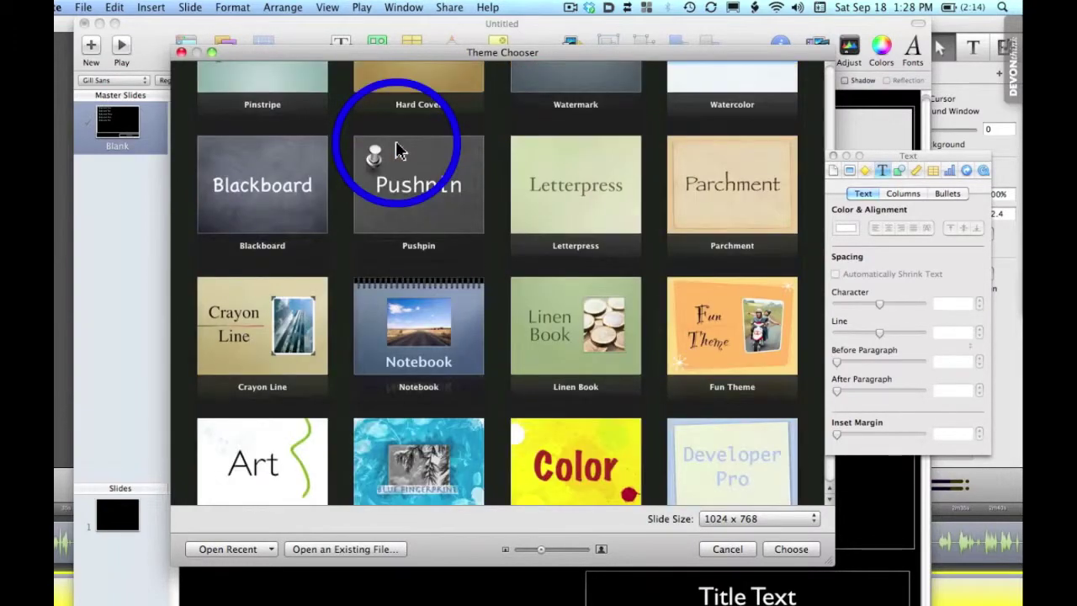
scroll(397, 149, down, 7)
scroll(397, 149, down, 2)
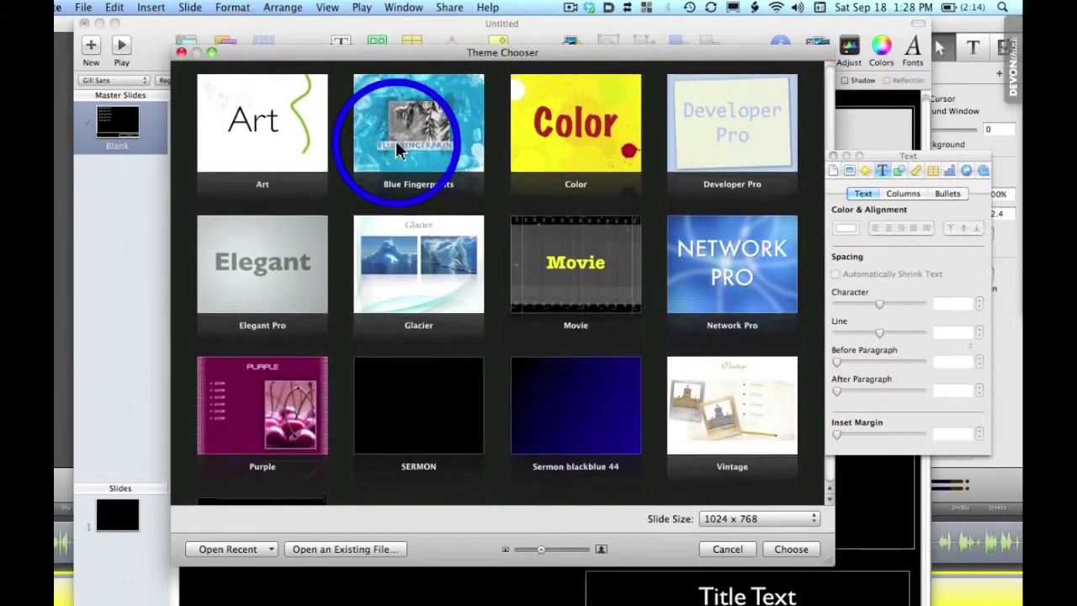
scroll(398, 149, down, 1)
scroll(397, 149, down, 2)
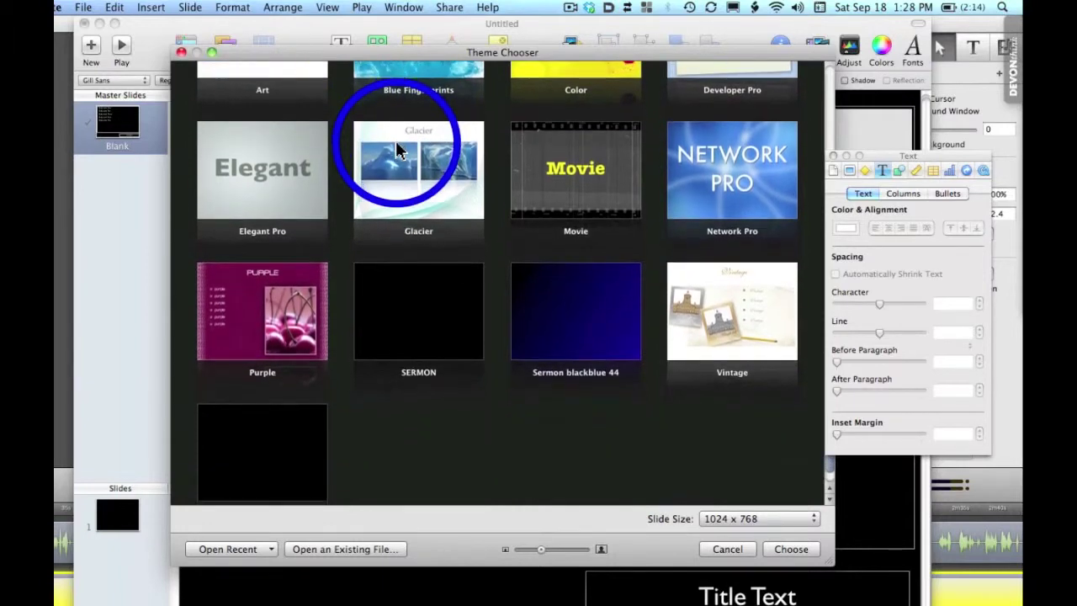
scroll(397, 149, down, 1)
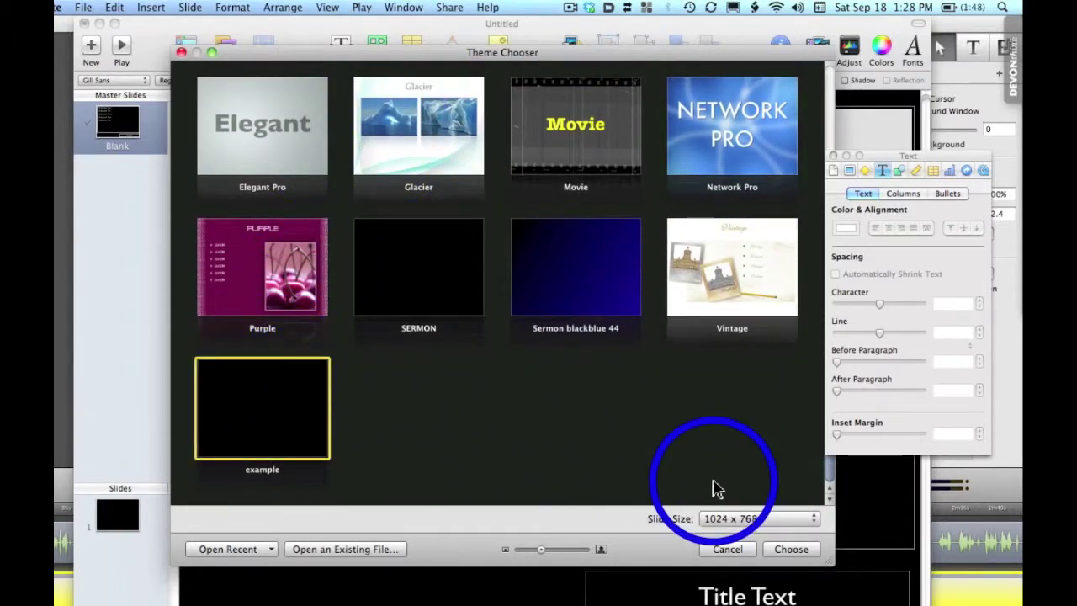
click(793, 551)
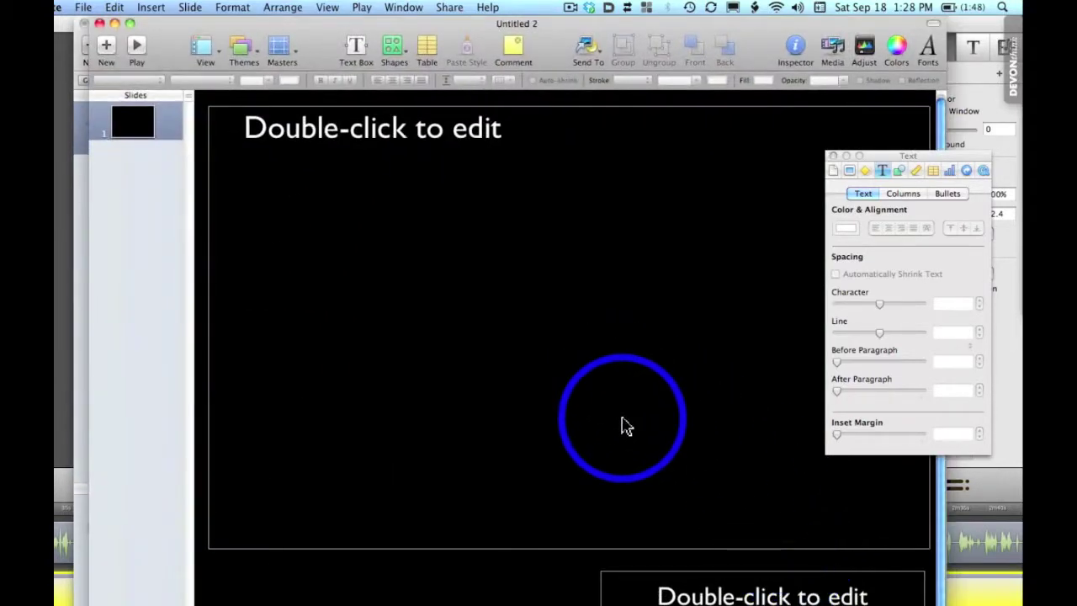